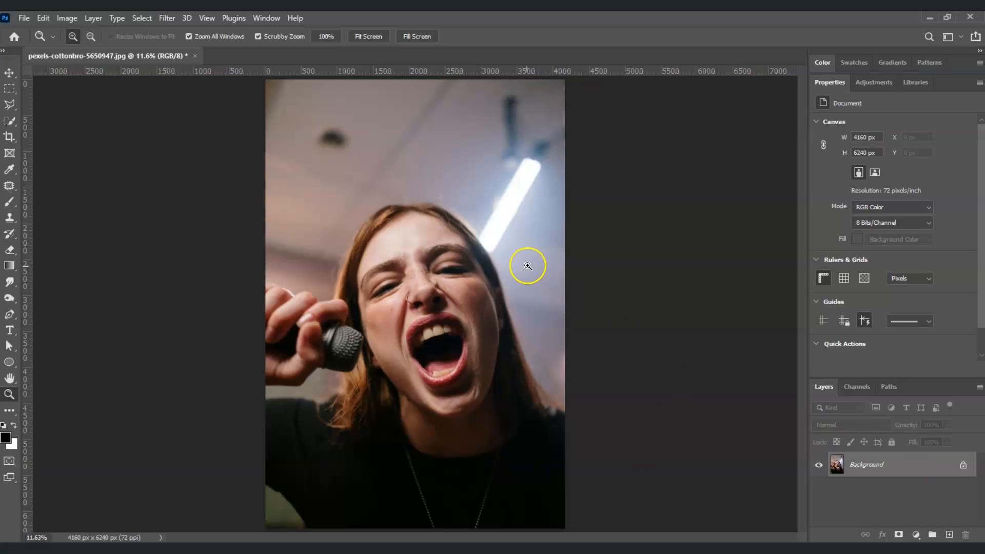
Step: Duplicate the Background layer within the same document, keeping the name "Background copy"
{"action": "left_click", "coordinate": [895, 471]}
{"action": "right_click", "coordinate": [895, 469]}
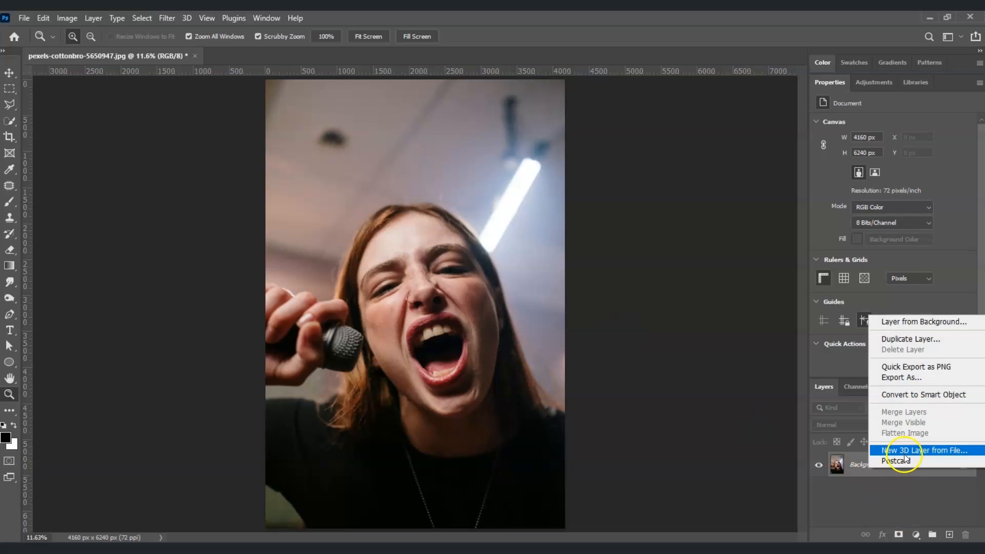
{"action": "left_click", "coordinate": [914, 339]}
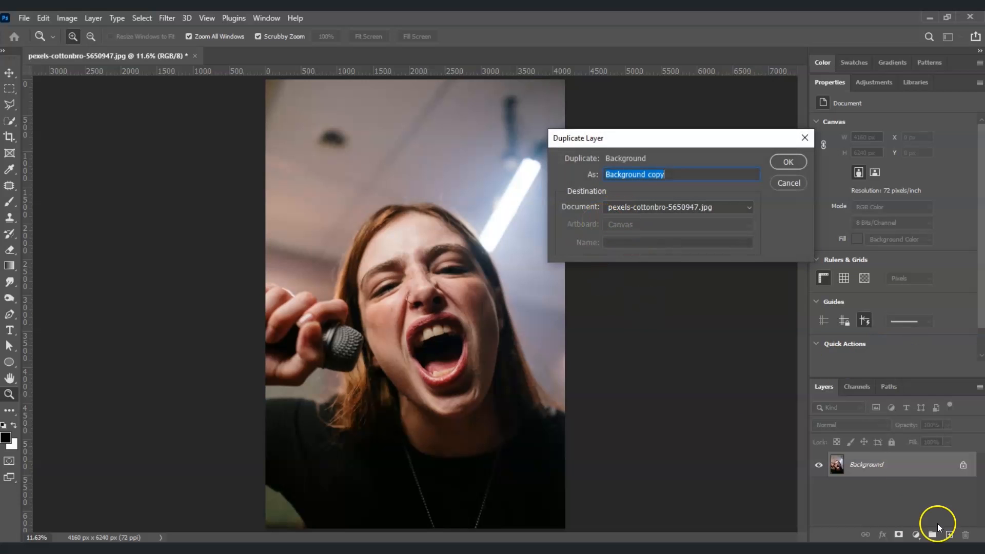
{"action": "left_click", "coordinate": [790, 163]}
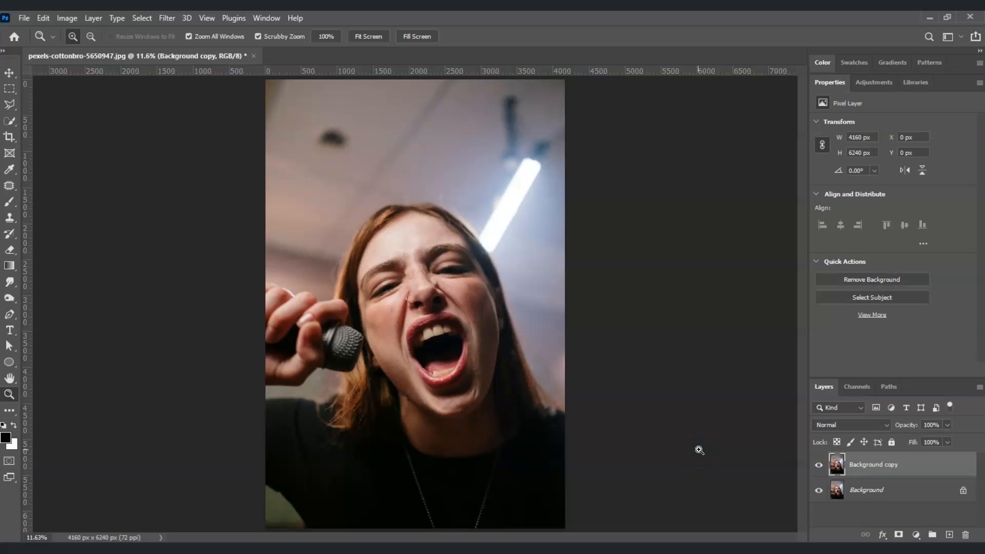
Step: Add a Brightness/Contrast adjustment layer above the copy with contrast 80 and brightness -10
{"action": "left_click", "coordinate": [950, 534]}
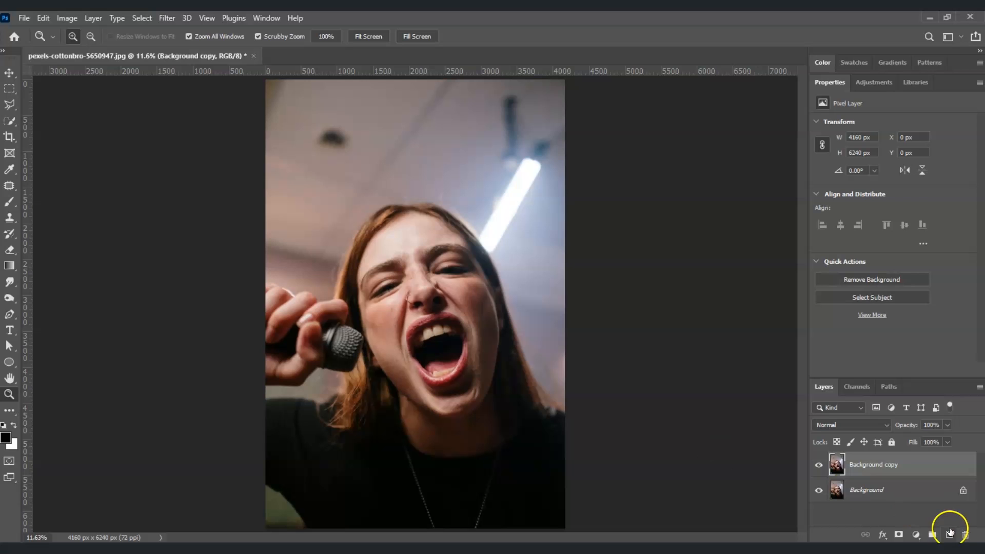
{"action": "left_click", "coordinate": [917, 535]}
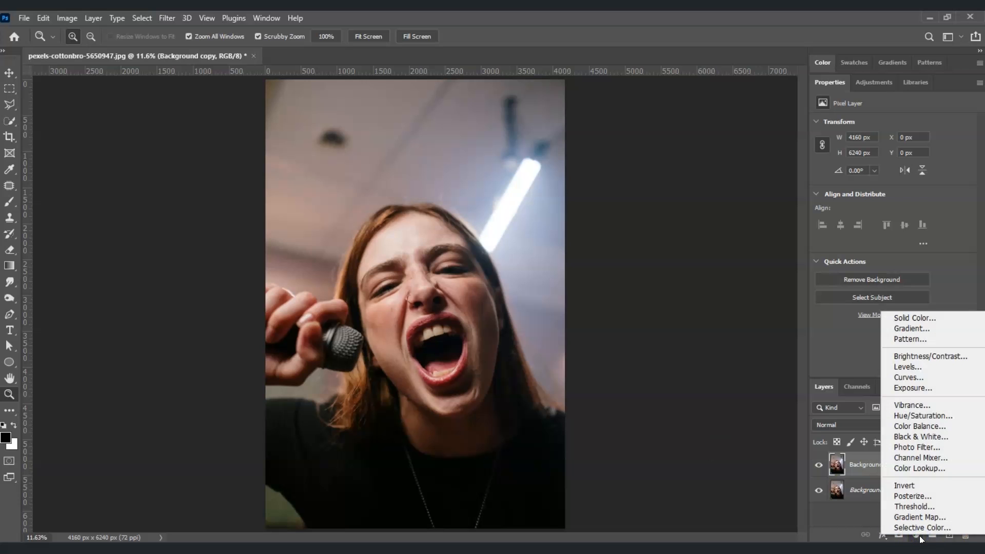
{"action": "left_click", "coordinate": [912, 356]}
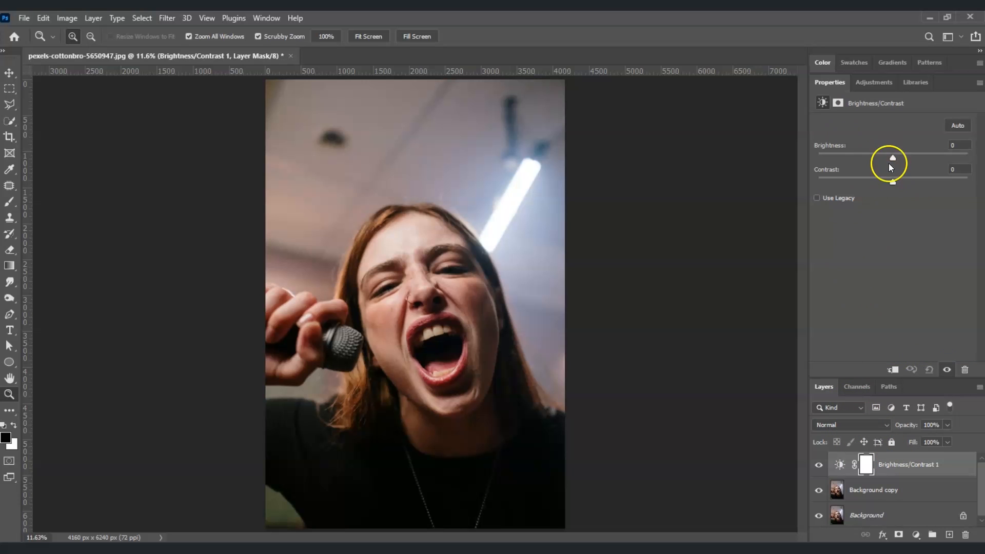
{"action": "left_click_drag", "start_coordinate": [895, 181], "coordinate": [953, 184]}
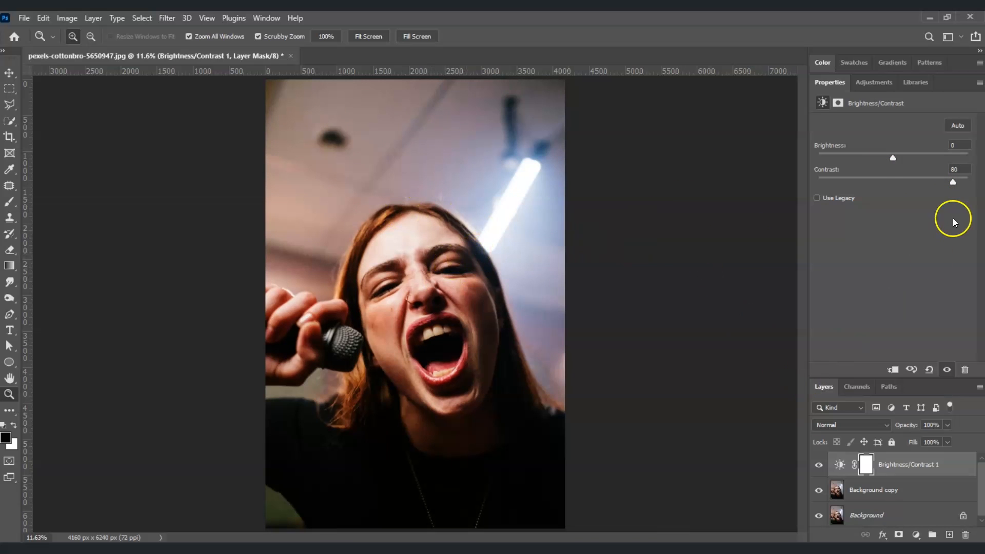
{"action": "left_click_drag", "start_coordinate": [960, 147], "coordinate": [916, 147]}
{"action": "type", "text": "-10"}
{"action": "key", "text": "Return"}
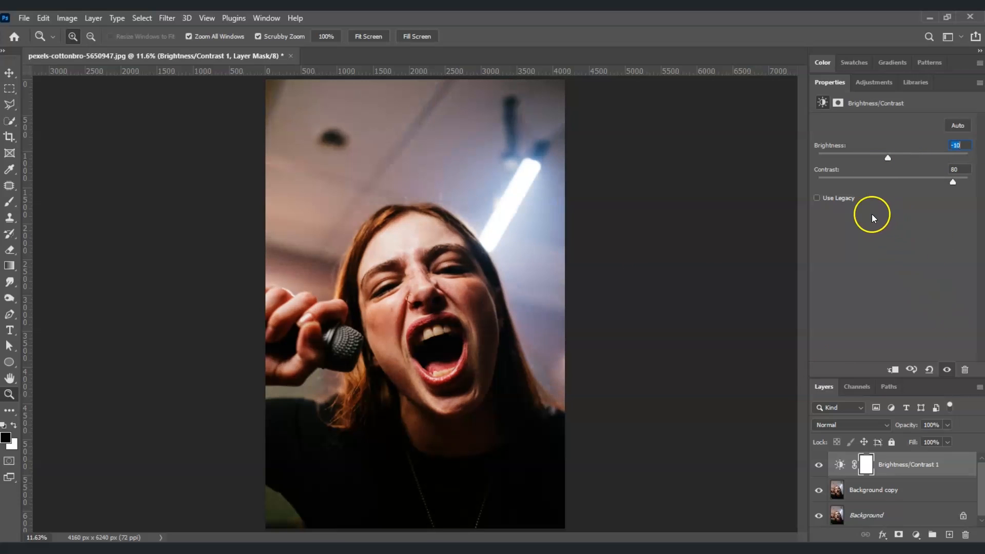
Step: Hide the original Background layer
{"action": "left_click", "coordinate": [856, 515]}
{"action": "left_click", "coordinate": [818, 516]}
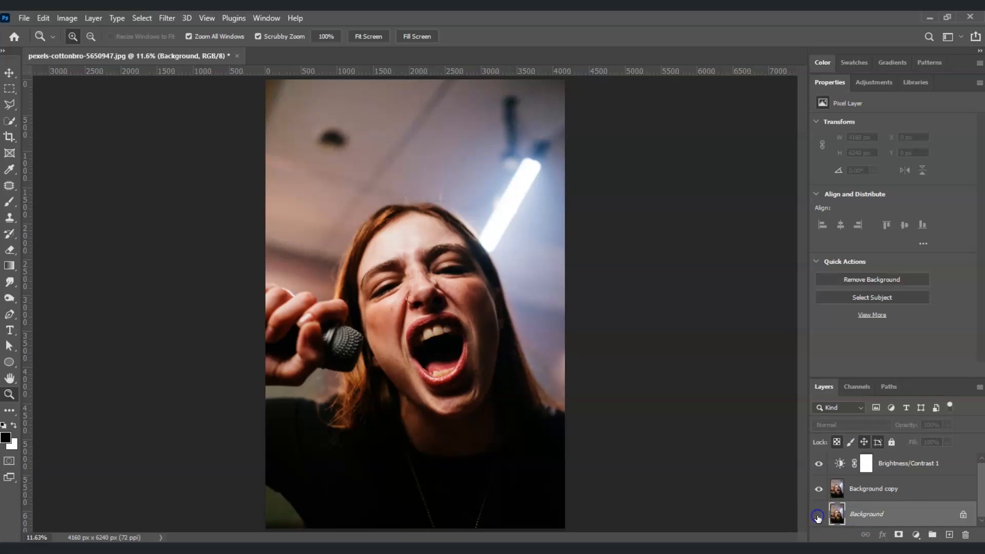
{"action": "left_click", "coordinate": [868, 490]}
{"action": "left_click", "coordinate": [895, 465]}
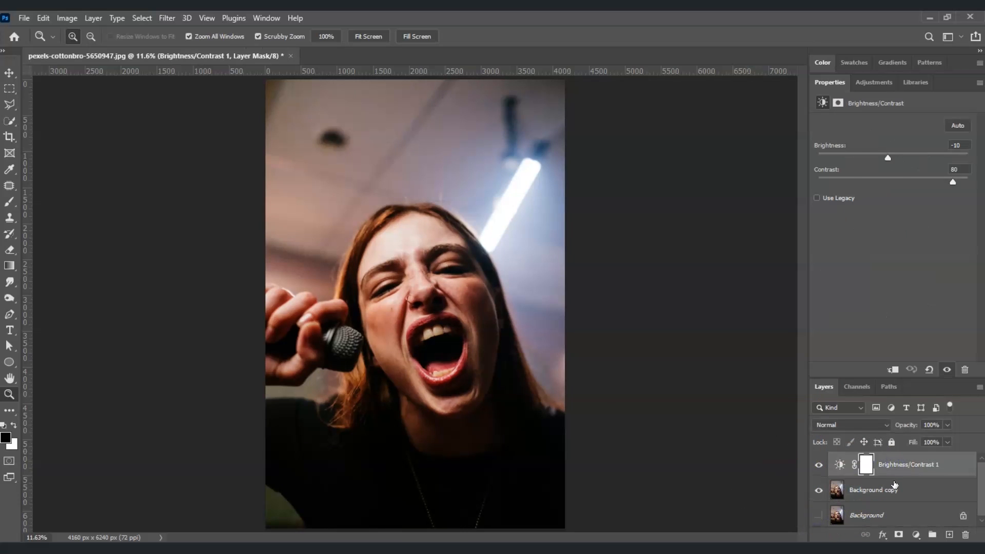
Step: Convert the Background copy and Brightness/Contrast layers together into one smart object
{"action": "left_click", "coordinate": [898, 492]}
{"action": "left_click", "coordinate": [902, 490]}
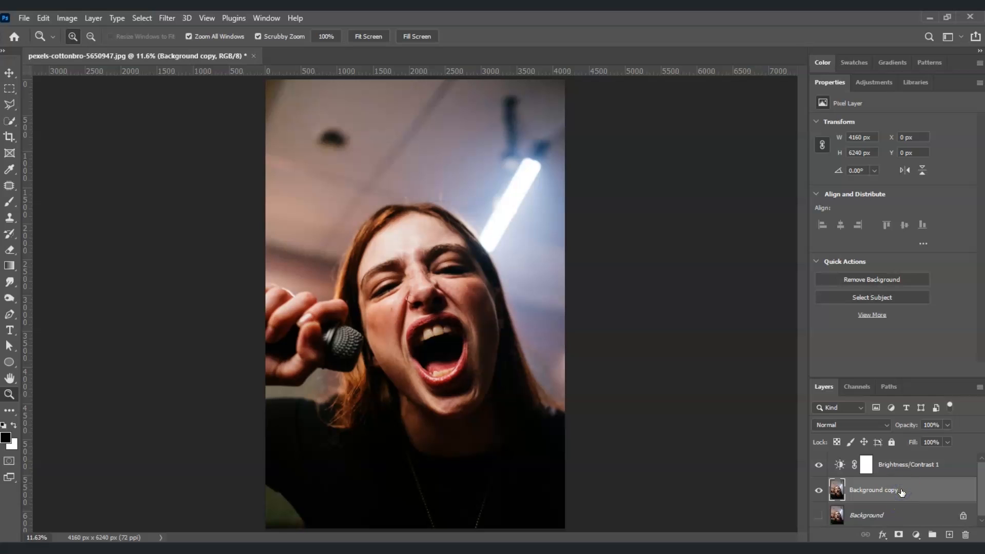
{"action": "left_click", "coordinate": [932, 468], "text": "shift"}
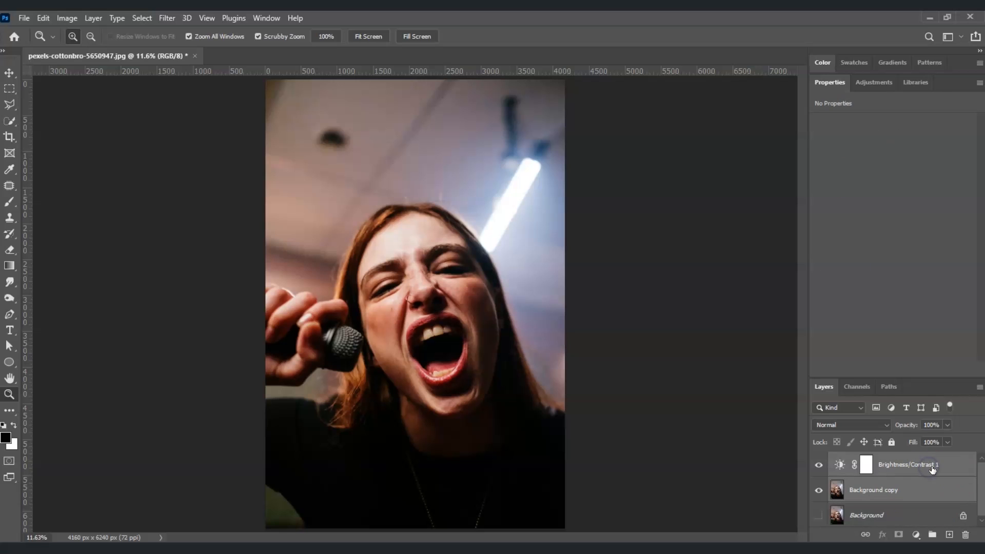
{"action": "left_click", "coordinate": [929, 472]}
{"action": "right_click", "coordinate": [922, 470]}
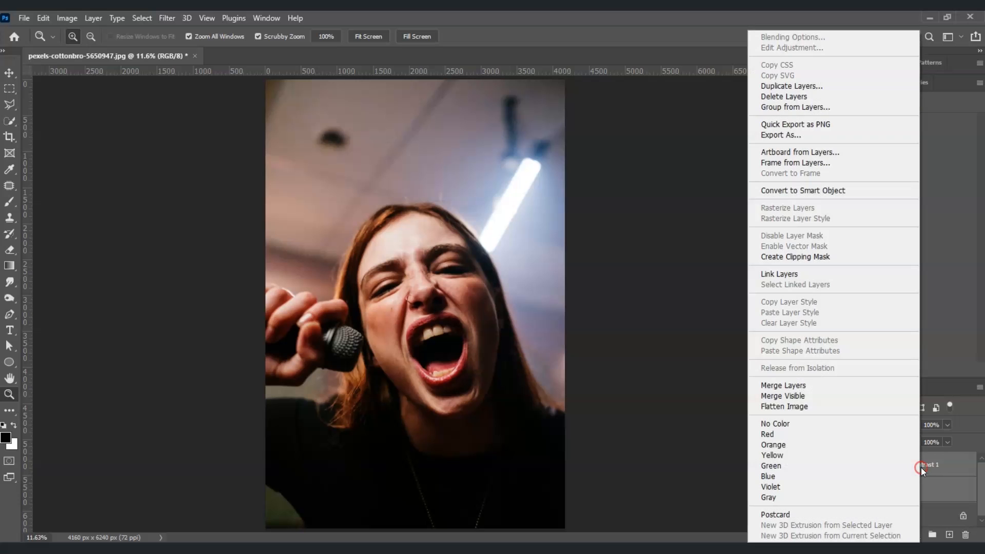
{"action": "left_click", "coordinate": [759, 193]}
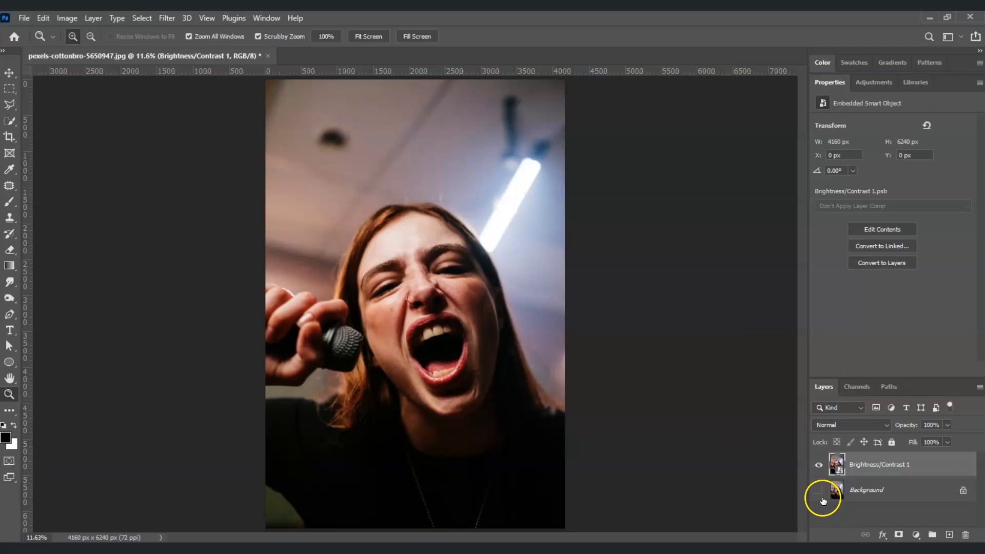
Step: Rename the smart object layer to "Grungy HAlftone"
{"action": "double_click", "coordinate": [877, 464]}
{"action": "type", "text": "Grungy HAlftone"}
{"action": "key", "text": "Return"}
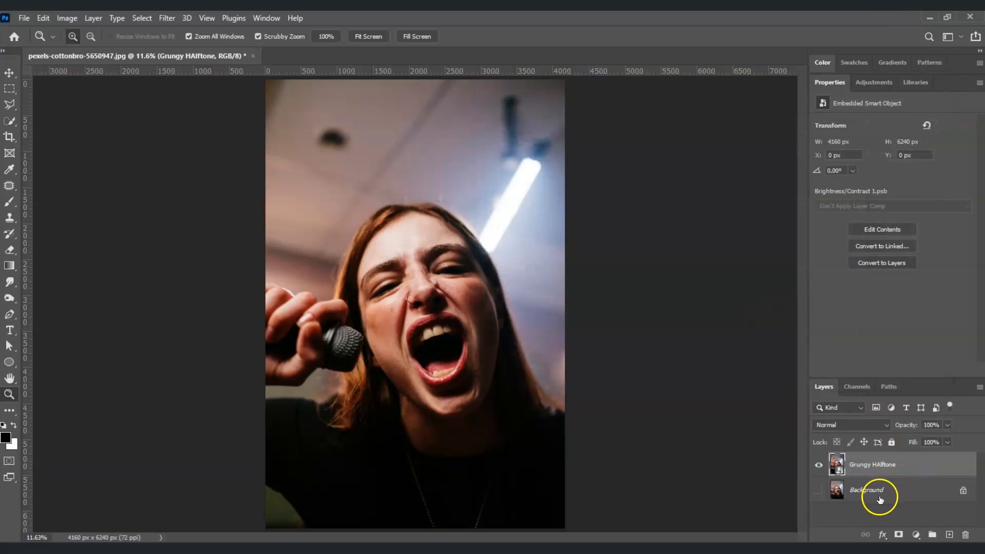
Step: Open the Filter Gallery for the Grungy HAlftone layer with the Sketch filters shown
{"action": "left_click", "coordinate": [165, 18]}
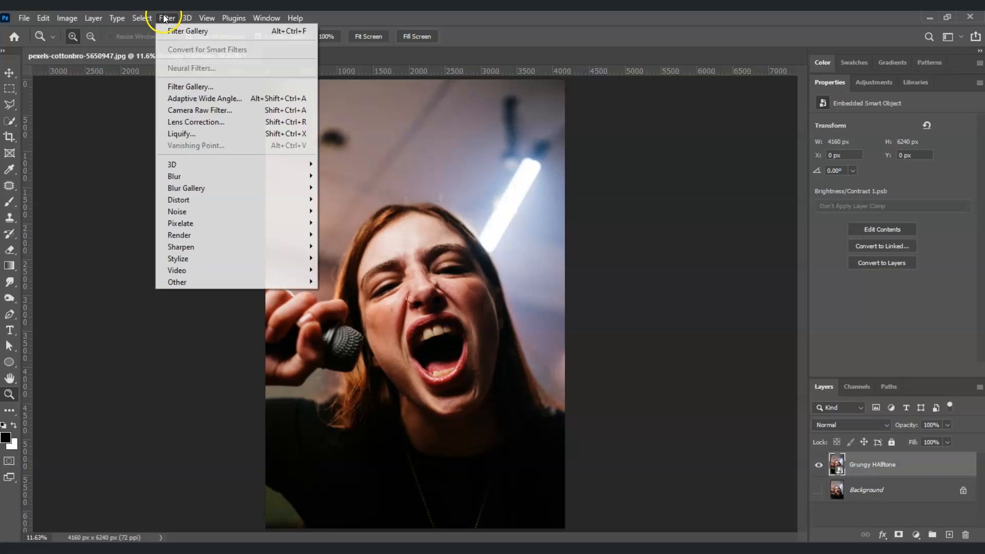
{"action": "left_click", "coordinate": [205, 88]}
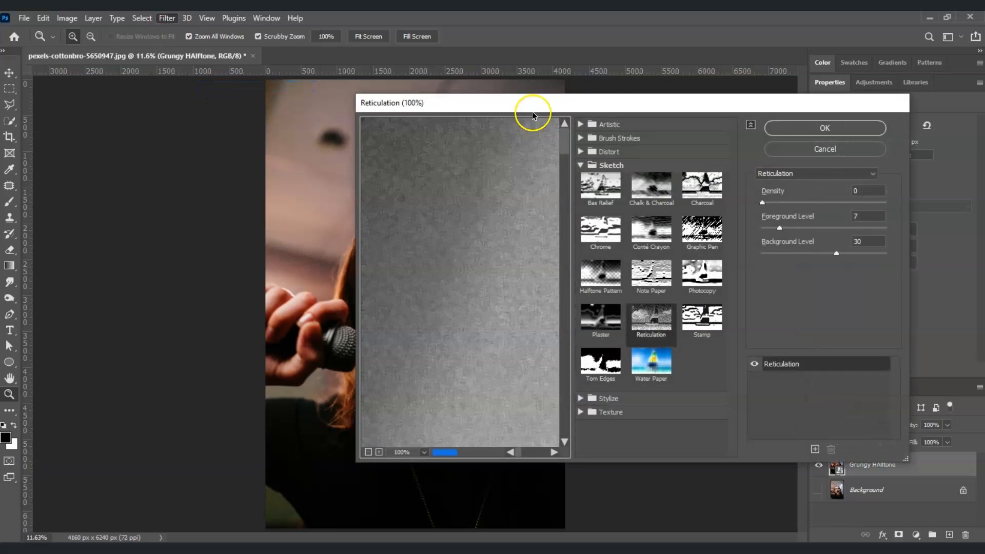
{"action": "left_click_drag", "start_coordinate": [615, 100], "coordinate": [588, 85]}
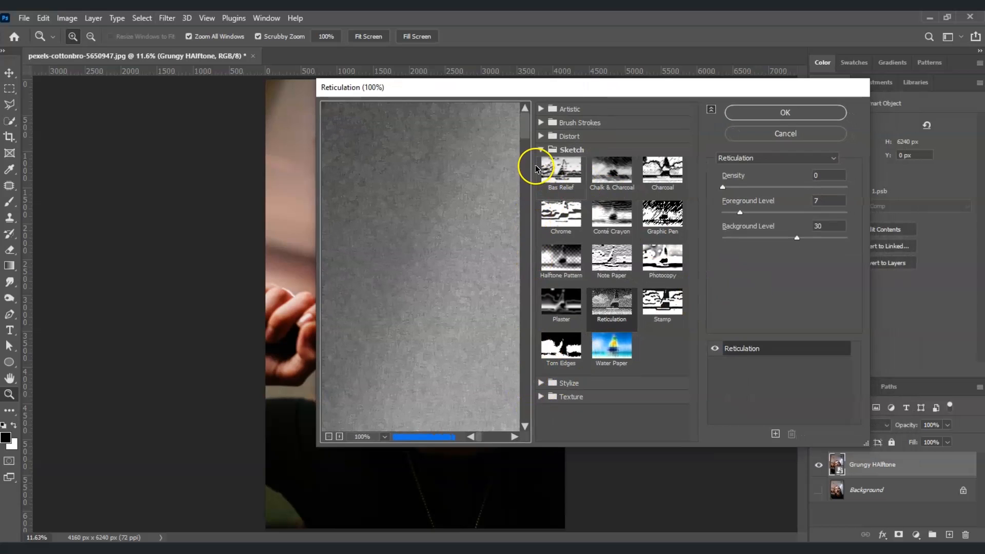
{"action": "left_click", "coordinate": [542, 149]}
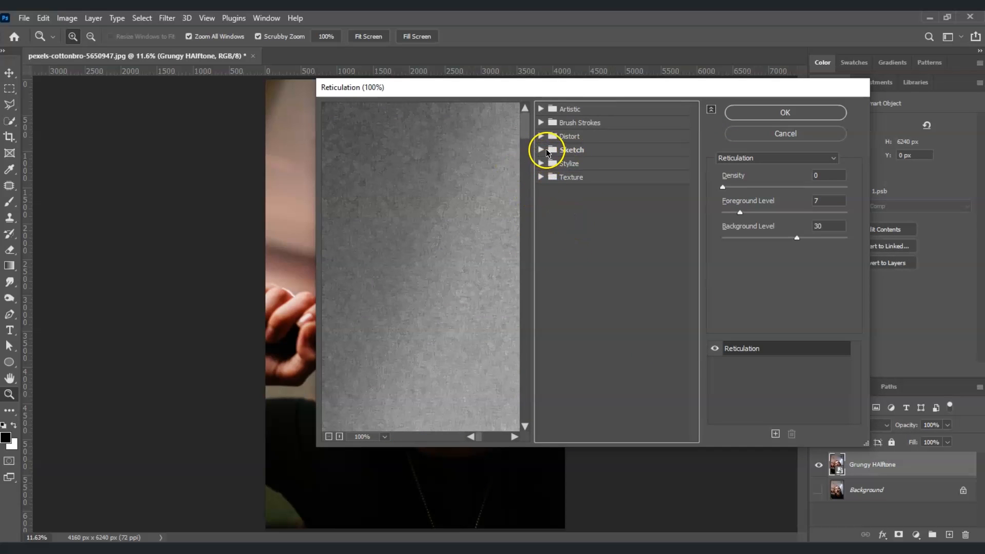
{"action": "left_click", "coordinate": [540, 149]}
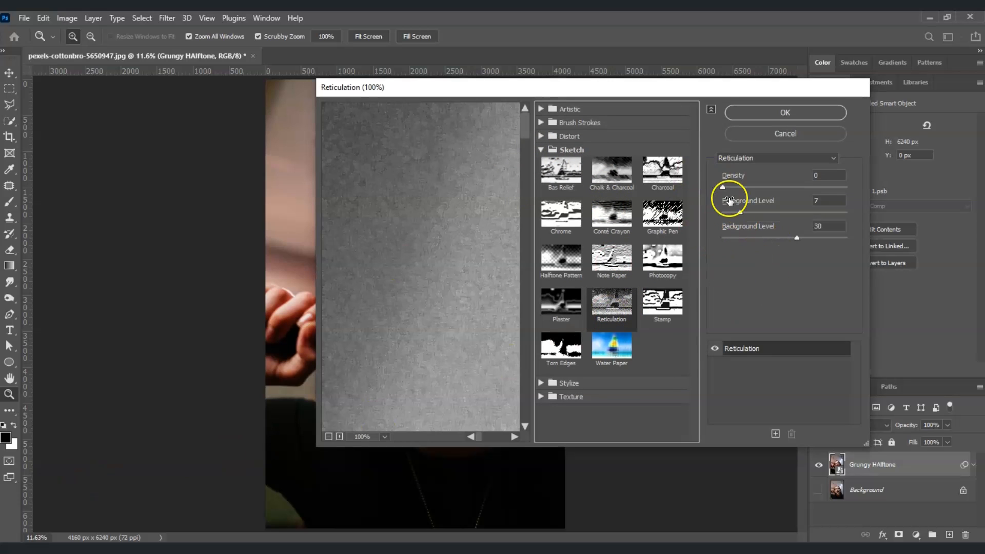
Step: Set the Reticulation filter to density 0, foreground level 5 and background level 35, checking the preview at 12.5%
{"action": "left_click_drag", "start_coordinate": [729, 189], "coordinate": [697, 194]}
{"action": "left_click", "coordinate": [825, 200]}
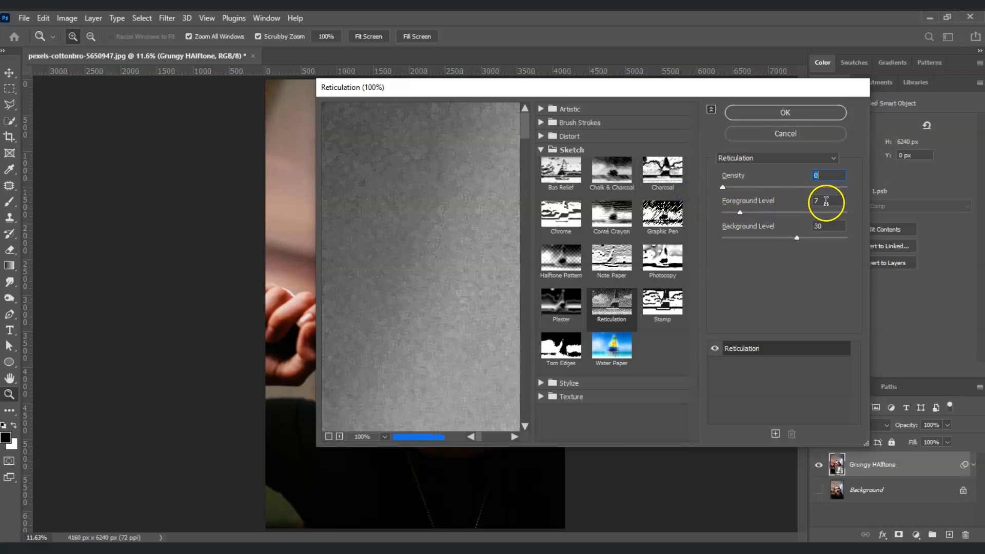
{"action": "type", "text": "5"}
{"action": "left_click", "coordinate": [329, 437]}
{"action": "left_click", "coordinate": [329, 437]}
{"action": "left_click", "coordinate": [329, 437]}
{"action": "left_click", "coordinate": [329, 437]}
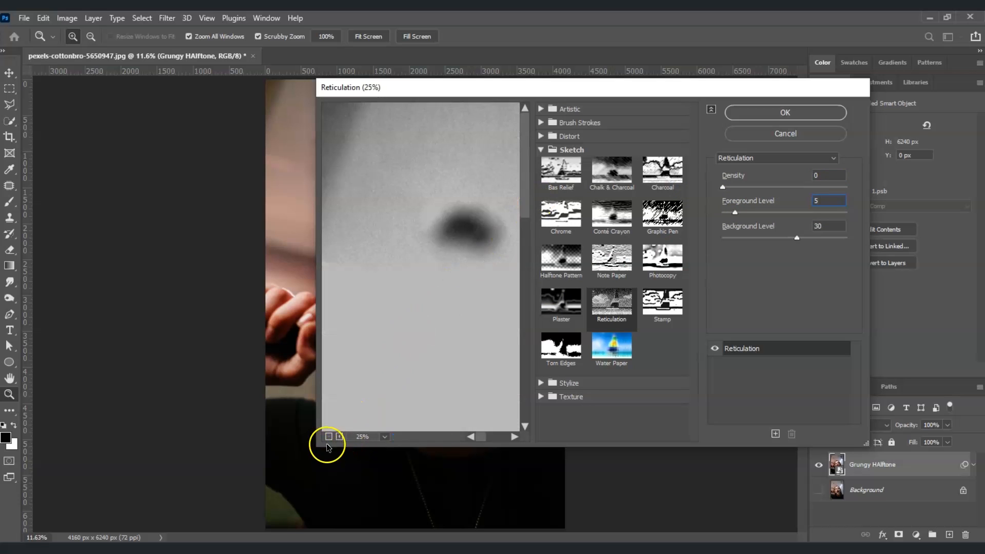
{"action": "left_click", "coordinate": [329, 437]}
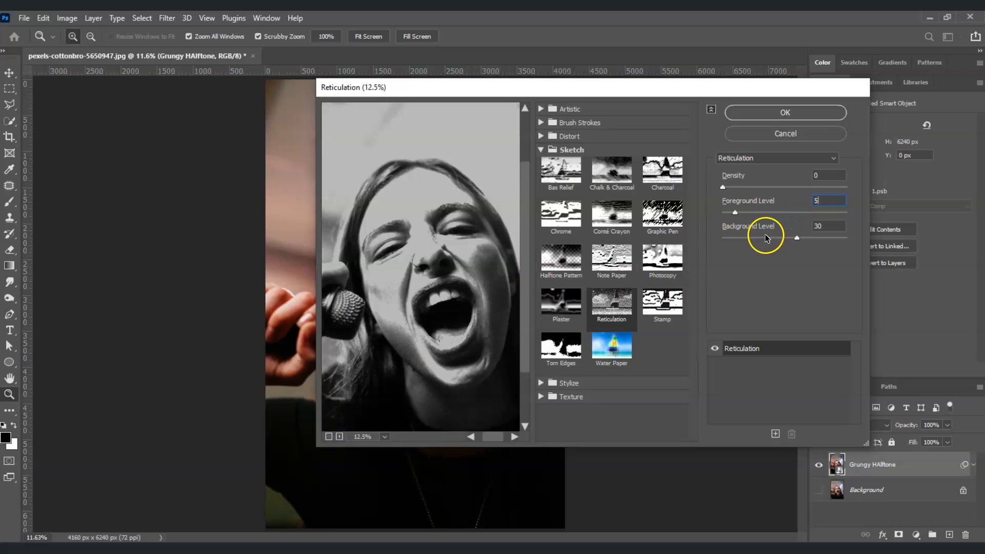
{"action": "left_click_drag", "start_coordinate": [799, 238], "coordinate": [804, 241]}
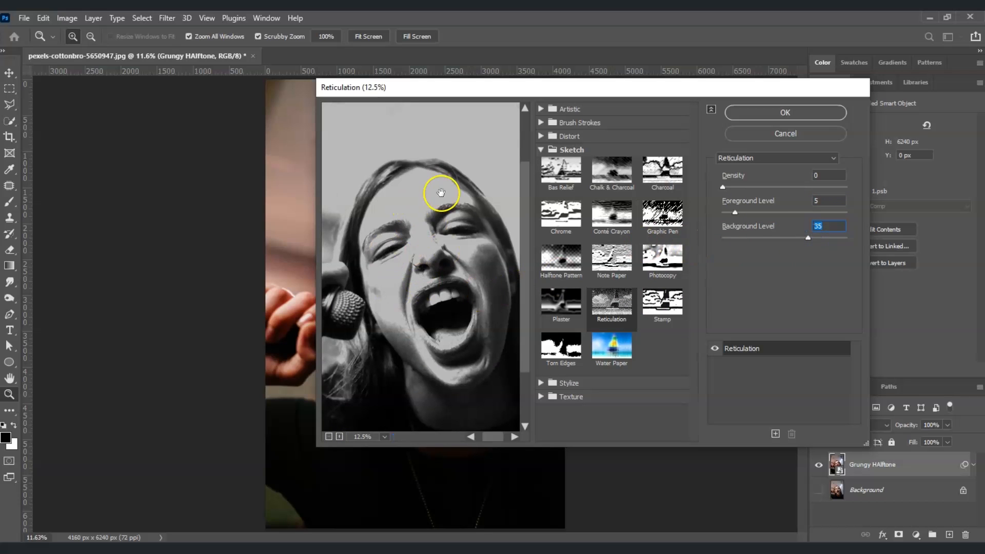
{"action": "left_click_drag", "start_coordinate": [456, 323], "coordinate": [459, 326]}
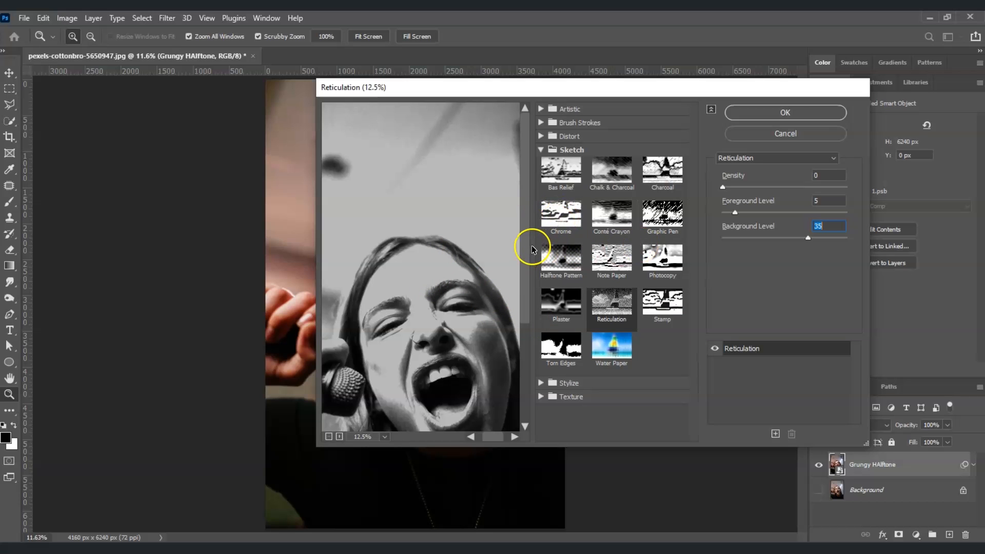
Step: Add a second filter effect above Reticulation and make it the Grain texture
{"action": "left_click", "coordinate": [777, 434]}
{"action": "left_click", "coordinate": [805, 265]}
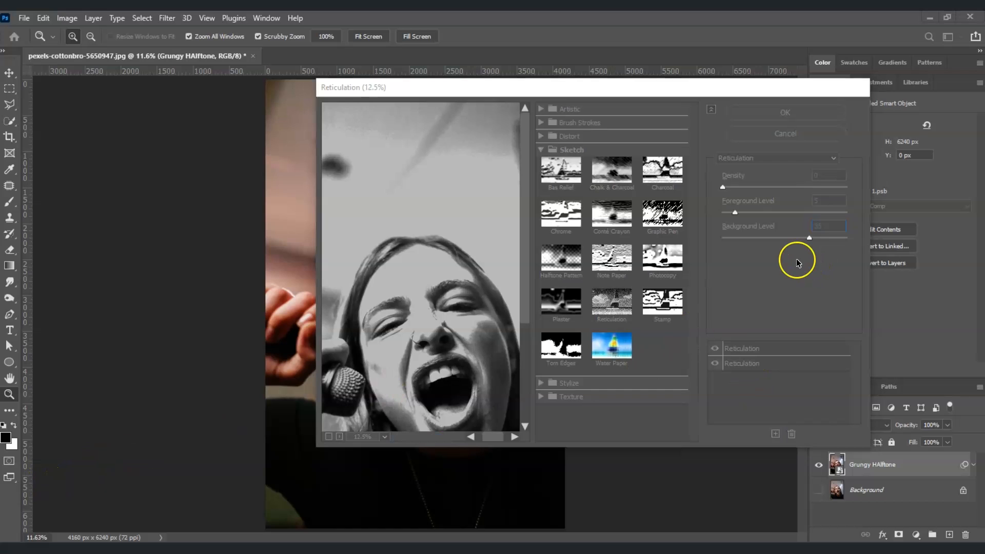
{"action": "left_click", "coordinate": [542, 149]}
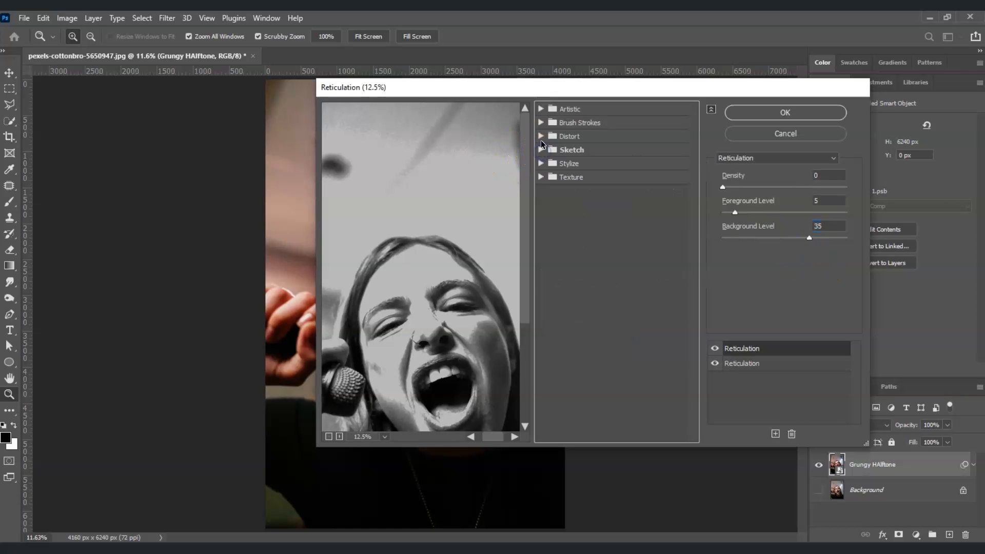
{"action": "left_click", "coordinate": [542, 177]}
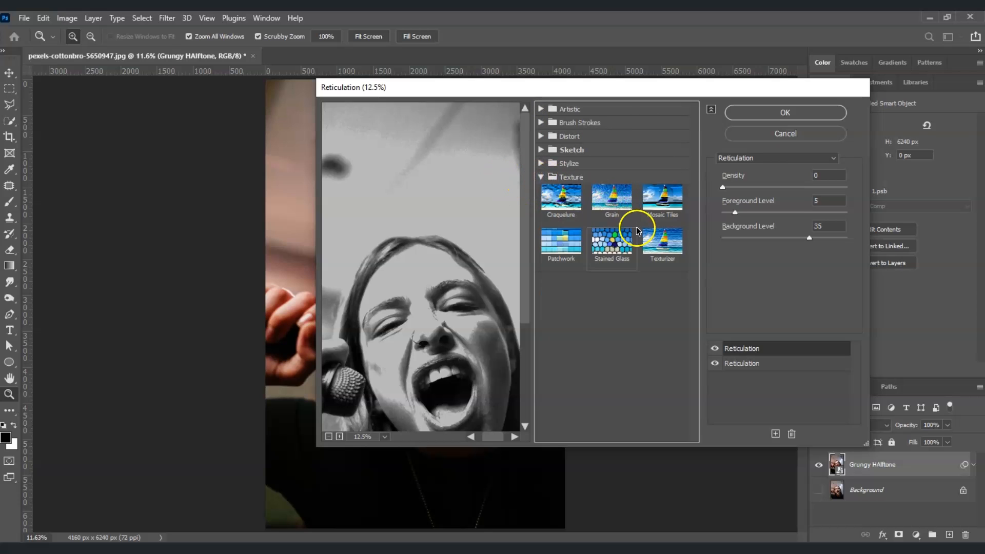
{"action": "left_click", "coordinate": [614, 205]}
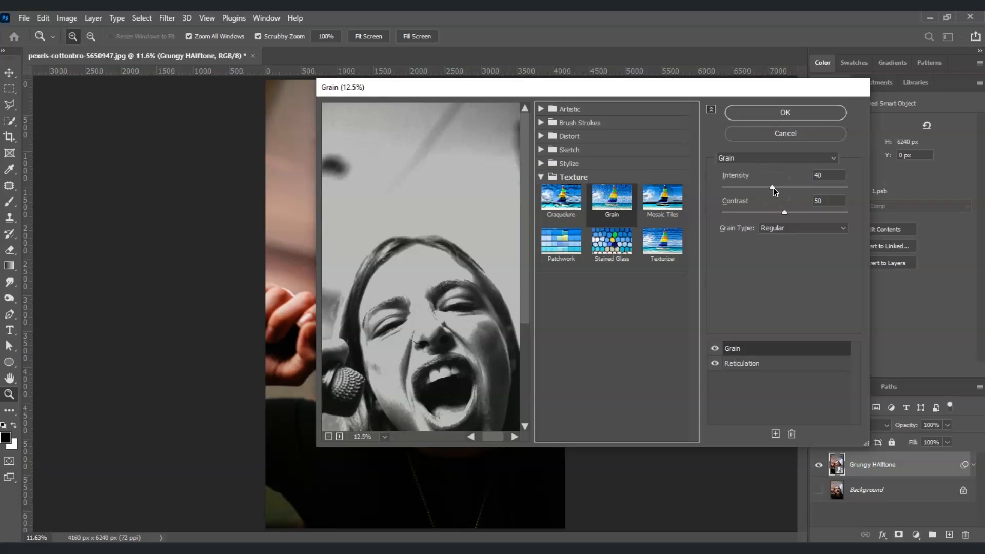
Step: Set the Grain effect to intensity 20 and contrast 60 with the Regular grain type
{"action": "left_click_drag", "start_coordinate": [774, 188], "coordinate": [805, 208]}
{"action": "type", "text": "20"}
{"action": "type", "text": "60"}
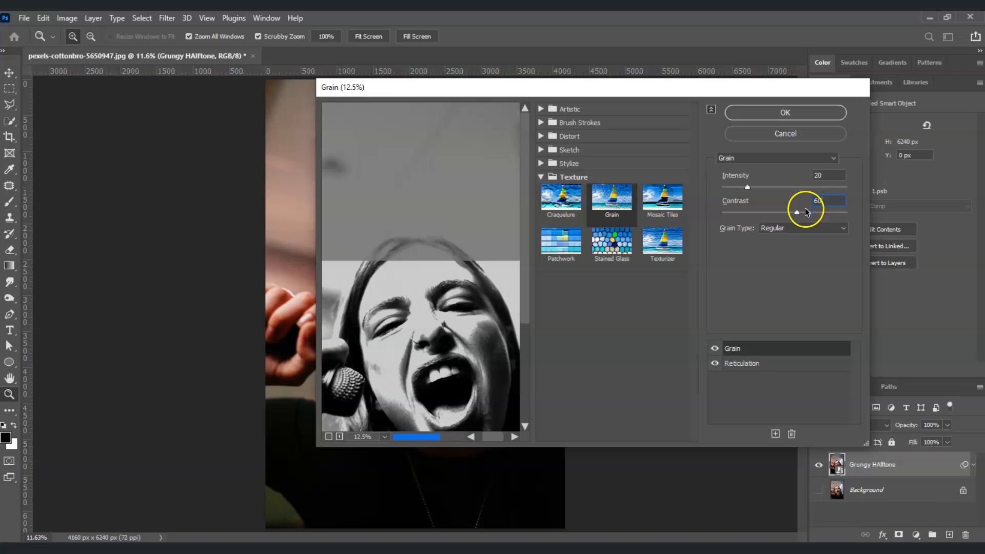
{"action": "left_click_drag", "start_coordinate": [418, 334], "coordinate": [457, 320]}
{"action": "left_click", "coordinate": [308, 466]}
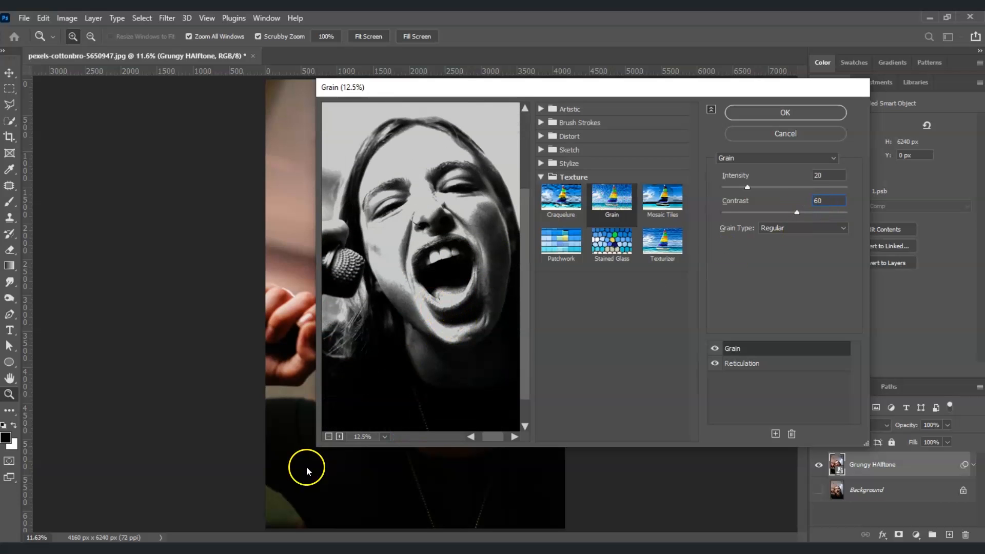
{"action": "left_click", "coordinate": [773, 159]}
{"action": "left_click", "coordinate": [774, 176]}
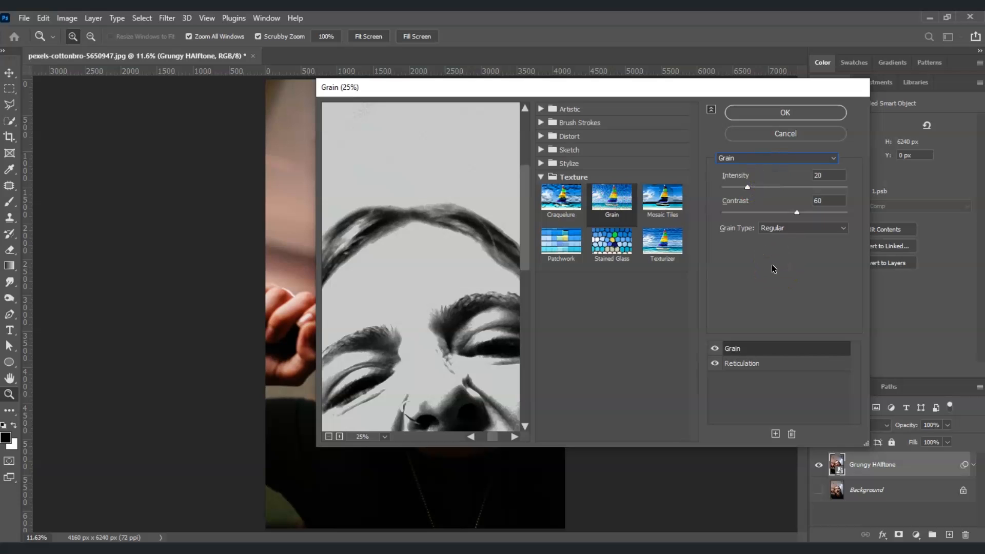
Step: Add a third filter effect above Grain and make it the Halftone Pattern sketch filter
{"action": "left_click", "coordinate": [636, 308]}
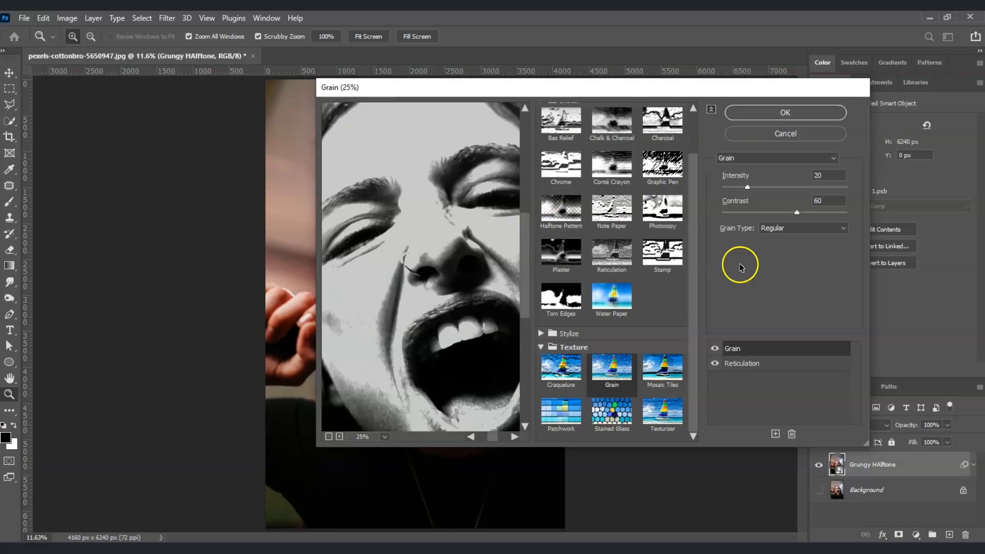
{"action": "left_click", "coordinate": [777, 434]}
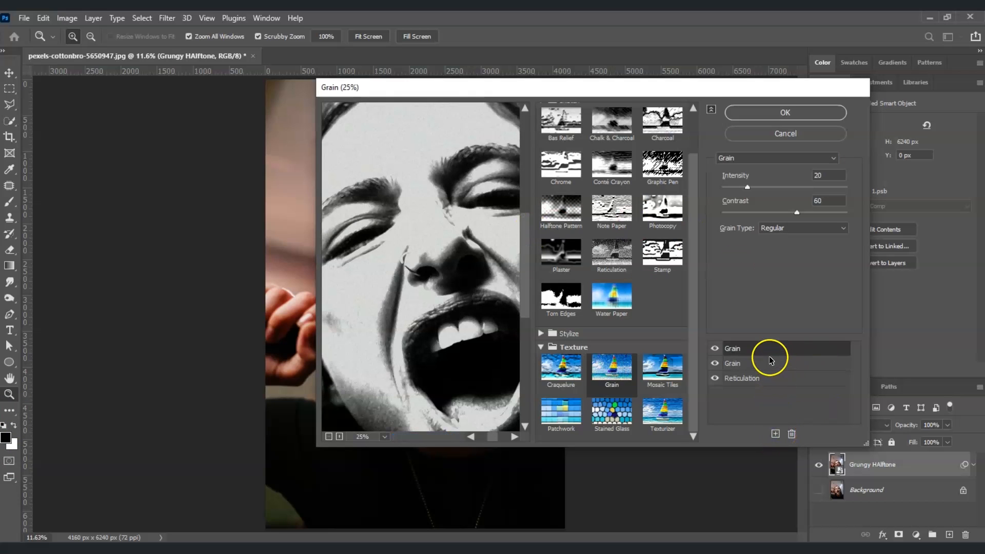
{"action": "scroll", "coordinate": [618, 281], "scroll_direction": "up", "scroll_amount": 2}
{"action": "left_click", "coordinate": [557, 149]}
{"action": "left_click", "coordinate": [557, 149]}
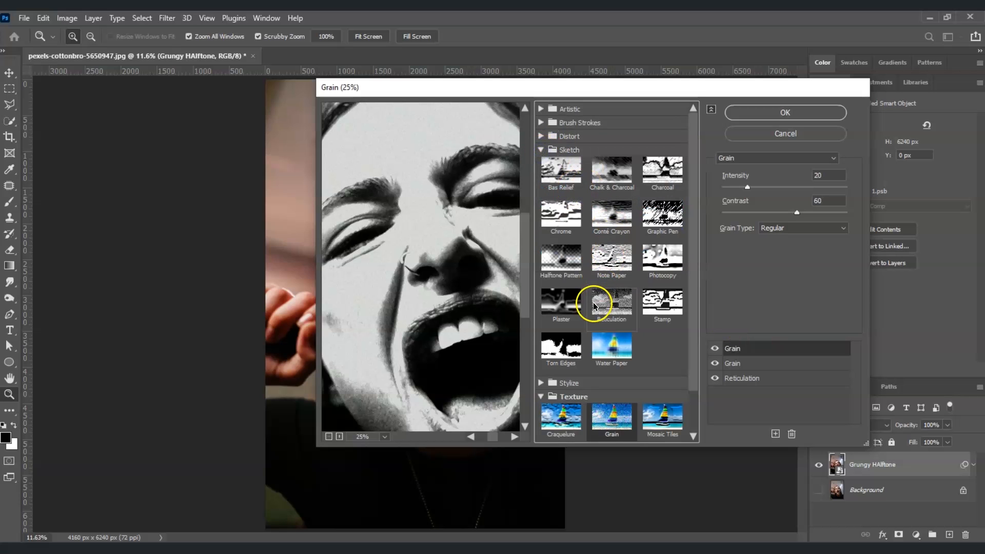
{"action": "left_click", "coordinate": [563, 261]}
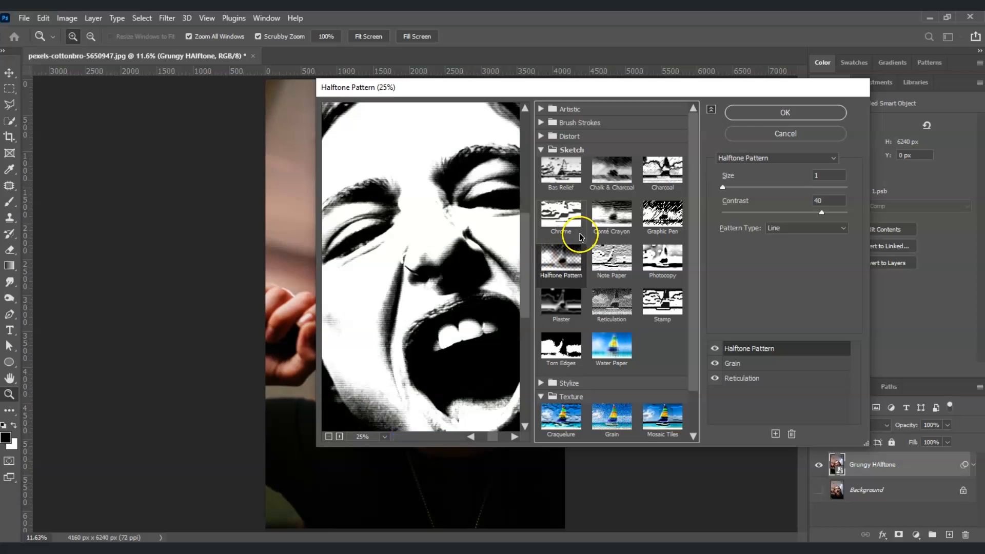
Step: Set the Halftone Pattern effect to the Dot pattern type with size 5
{"action": "left_click", "coordinate": [818, 229]}
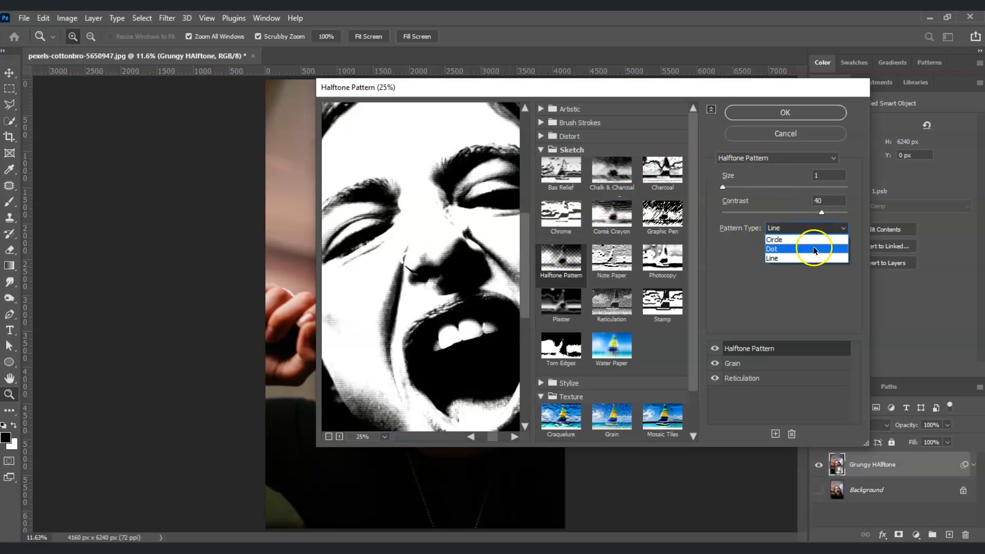
{"action": "left_click", "coordinate": [812, 248]}
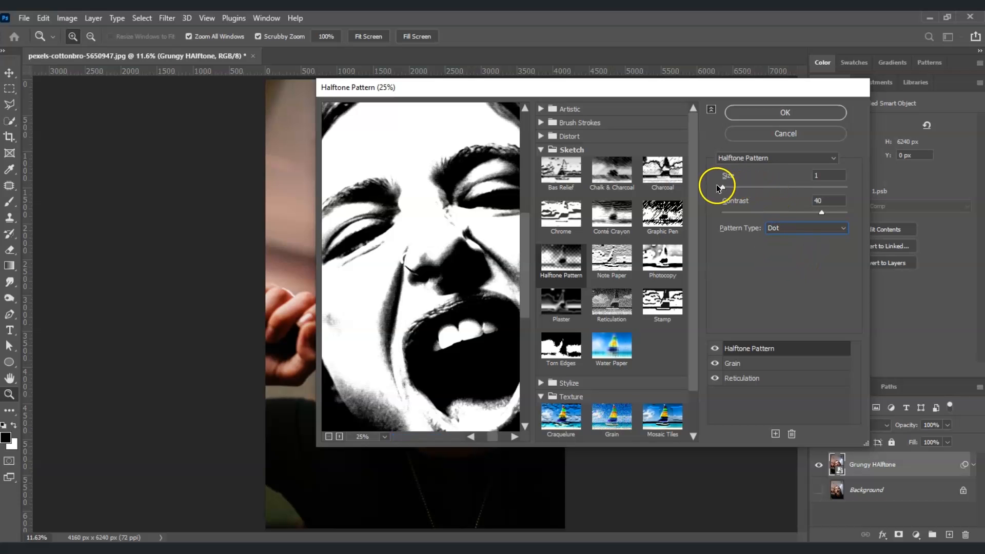
{"action": "left_click_drag", "start_coordinate": [730, 188], "coordinate": [764, 193]}
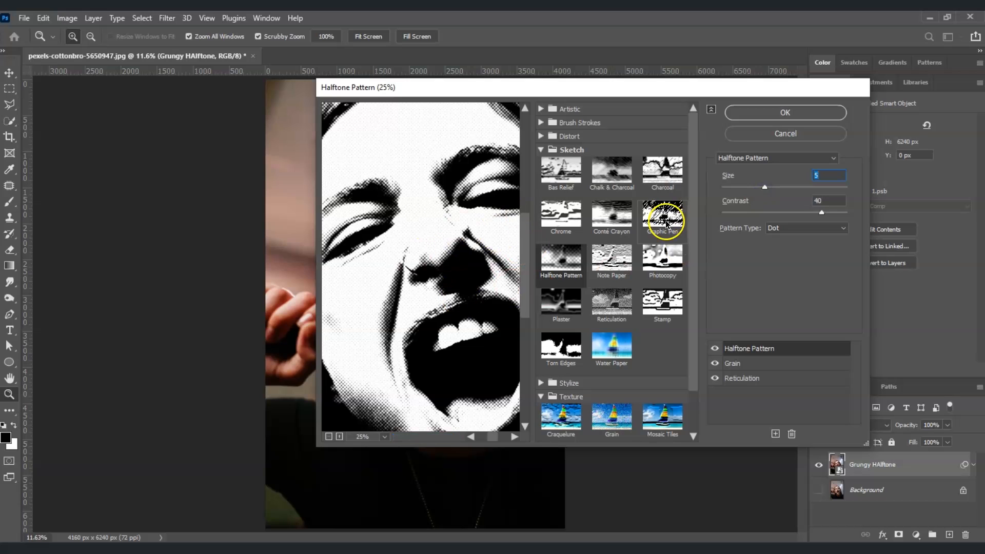
{"action": "left_click", "coordinate": [771, 279]}
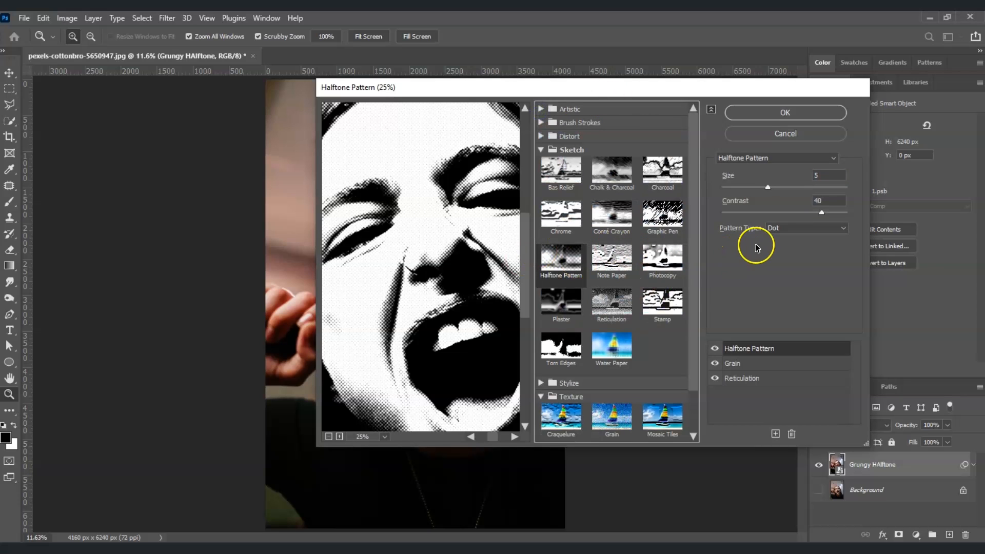
Step: Add a fourth filter effect above Halftone Pattern and make it the artistic Film Grain
{"action": "left_click", "coordinate": [776, 434]}
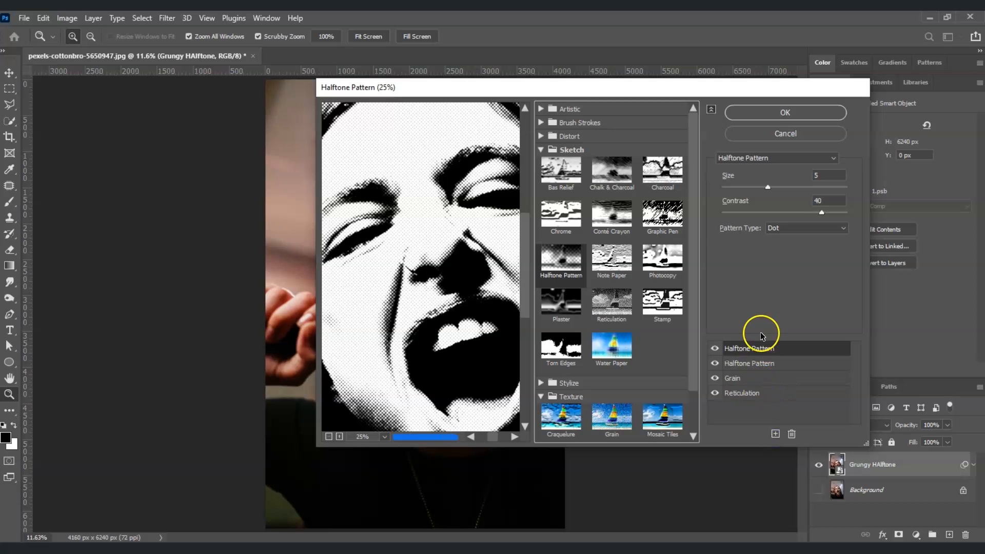
{"action": "left_click", "coordinate": [542, 109]}
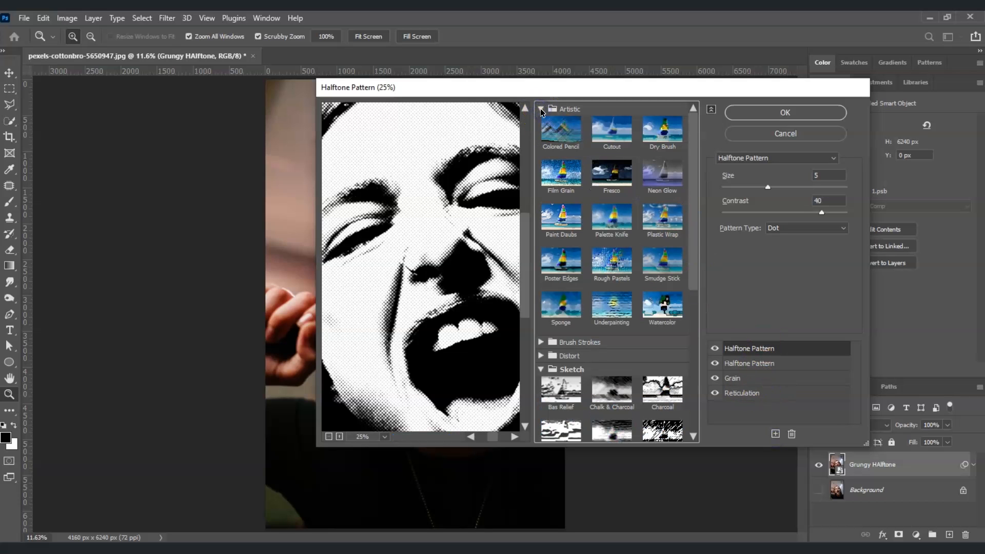
{"action": "left_click", "coordinate": [565, 179]}
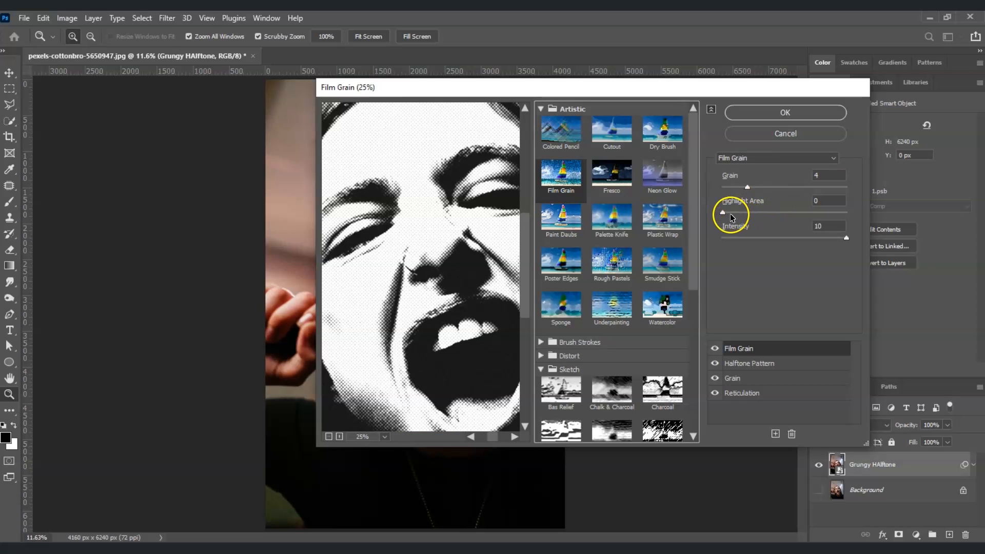
Step: Set Film Grain to grain 10, highlight area 14 and intensity 2, and apply the stacked filters to the layer
{"action": "left_click_drag", "start_coordinate": [748, 187], "coordinate": [783, 187]}
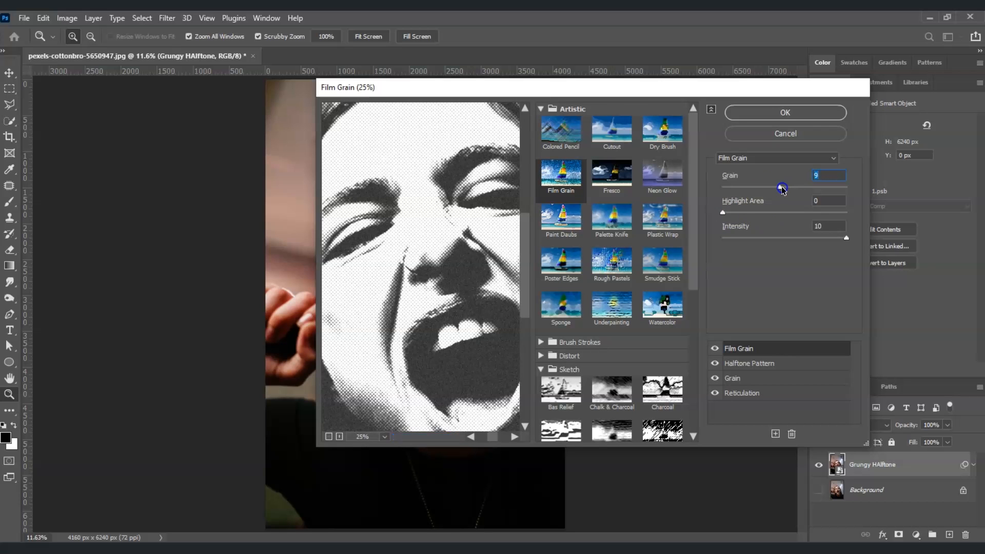
{"action": "left_click_drag", "start_coordinate": [723, 212], "coordinate": [803, 218]}
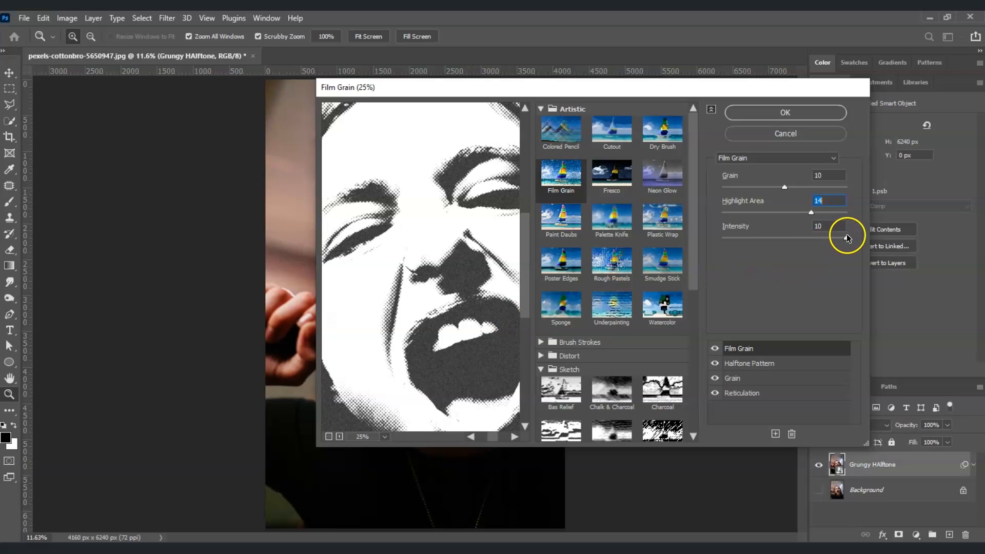
{"action": "left_click_drag", "start_coordinate": [847, 236], "coordinate": [742, 248]}
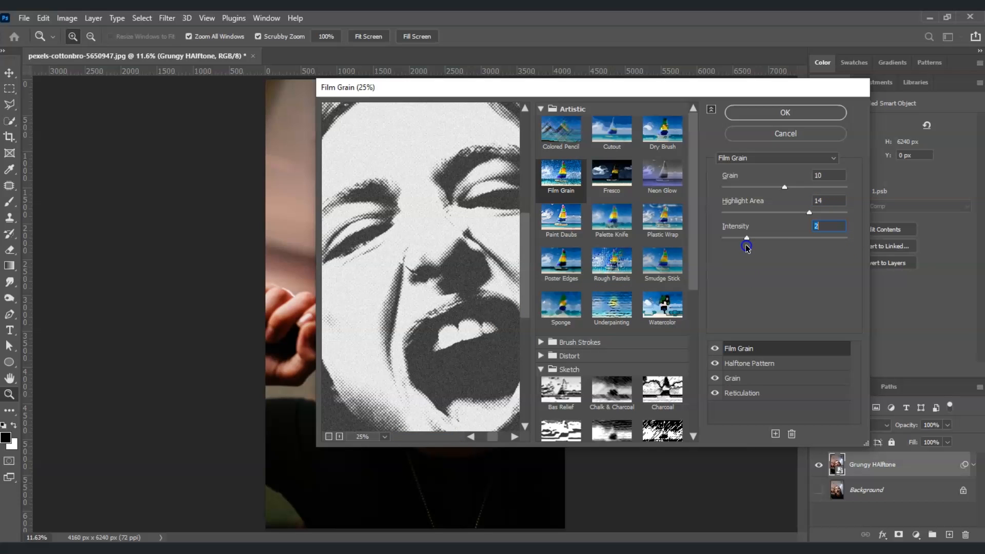
{"action": "left_click_drag", "start_coordinate": [523, 308], "coordinate": [511, 345]}
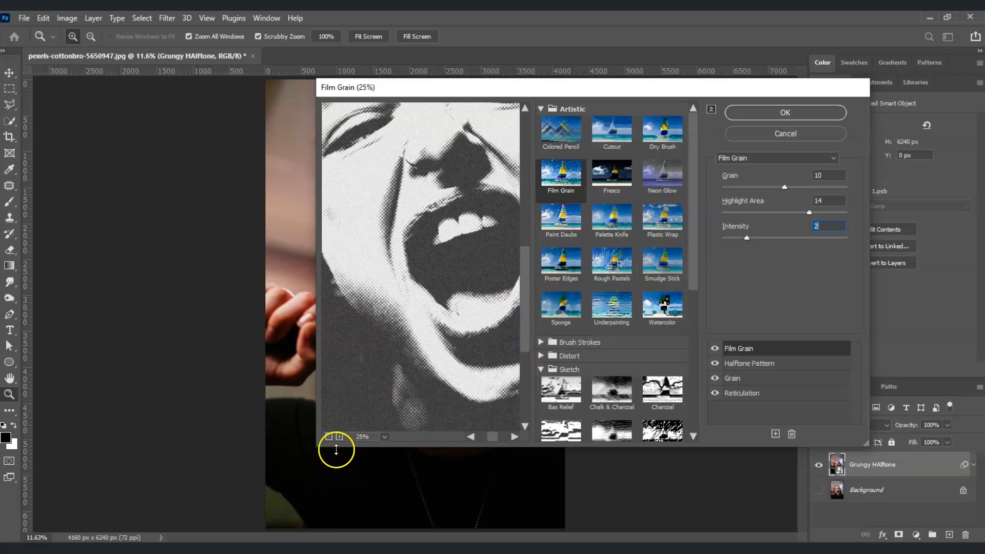
{"action": "left_click", "coordinate": [329, 437]}
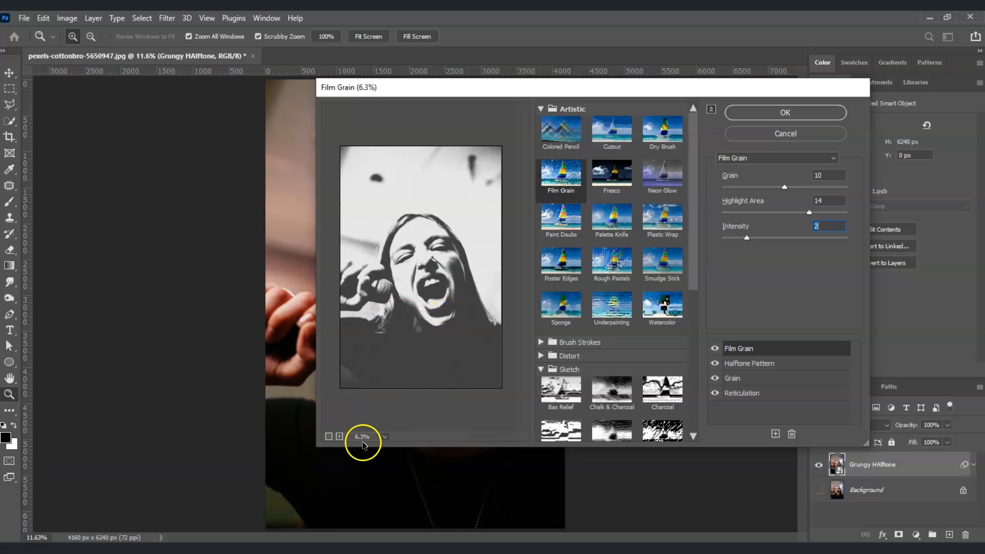
{"action": "left_click", "coordinate": [341, 437]}
{"action": "left_click", "coordinate": [774, 111]}
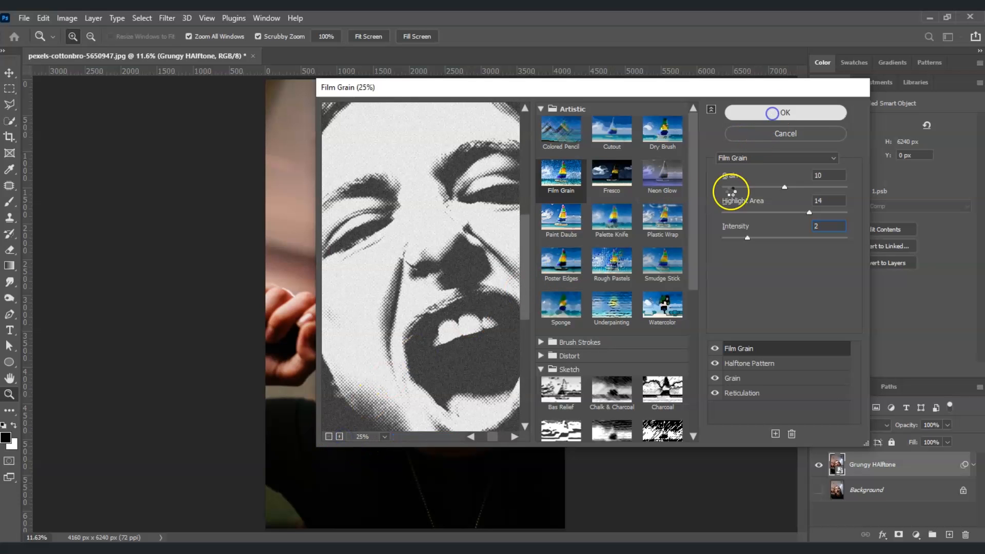
Step: Examine the filtered portrait's halftone and grain texture around the mouth and the dark clothing
{"action": "left_click", "coordinate": [485, 303]}
{"action": "left_click", "coordinate": [485, 303]}
{"action": "left_click_drag", "start_coordinate": [589, 524], "coordinate": [752, 336]}
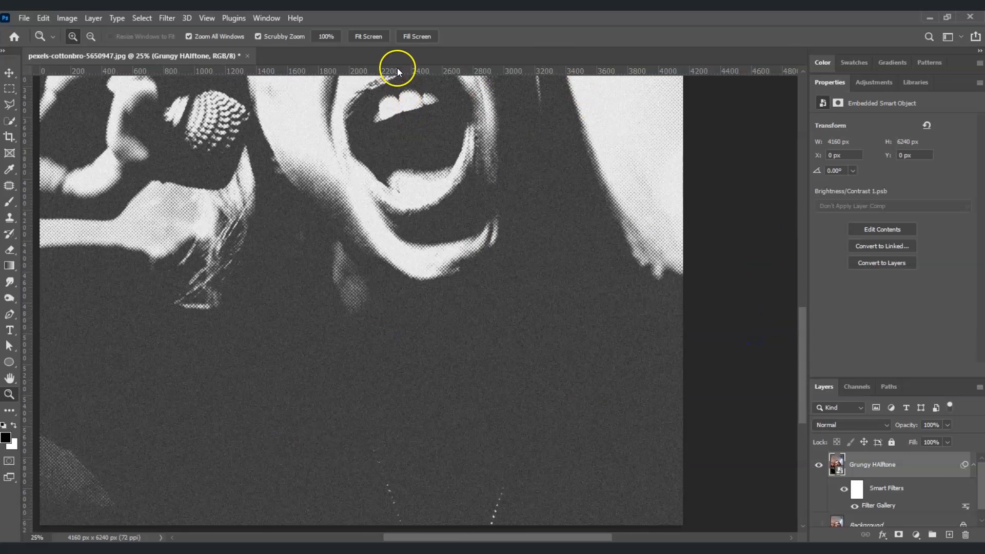
{"action": "left_click", "coordinate": [445, 364], "text": "alt"}
{"action": "left_click", "coordinate": [446, 363], "text": "alt"}
{"action": "left_click", "coordinate": [445, 363]}
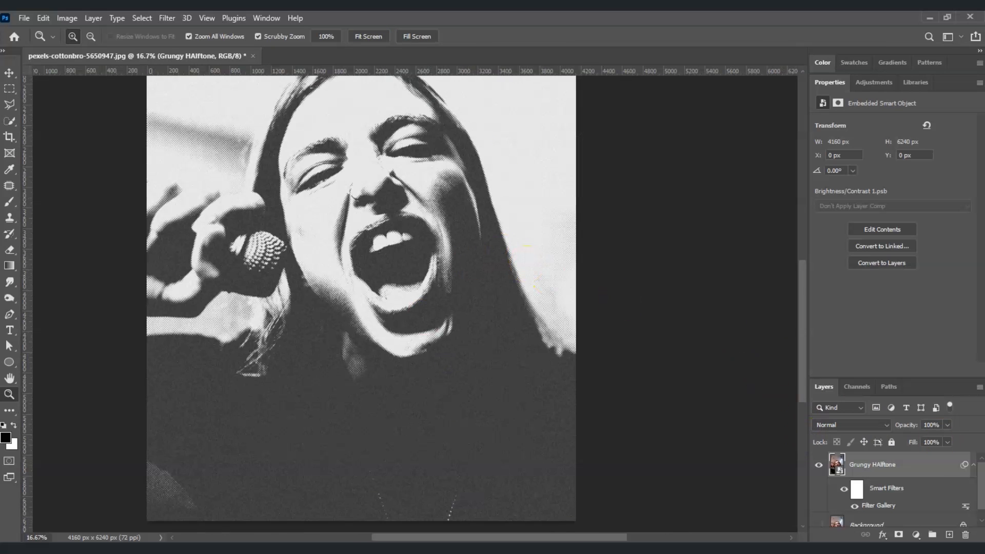
{"action": "mouse_move", "coordinate": [984, 476]}
{"action": "left_mouse_down"}
{"action": "mouse_move", "coordinate": [983, 488]}
{"action": "mouse_move", "coordinate": [983, 479]}
{"action": "left_mouse_up"}
Step: Add a Curves adjustment layer above the Grungy HAlftone layer
{"action": "left_click", "coordinate": [883, 463]}
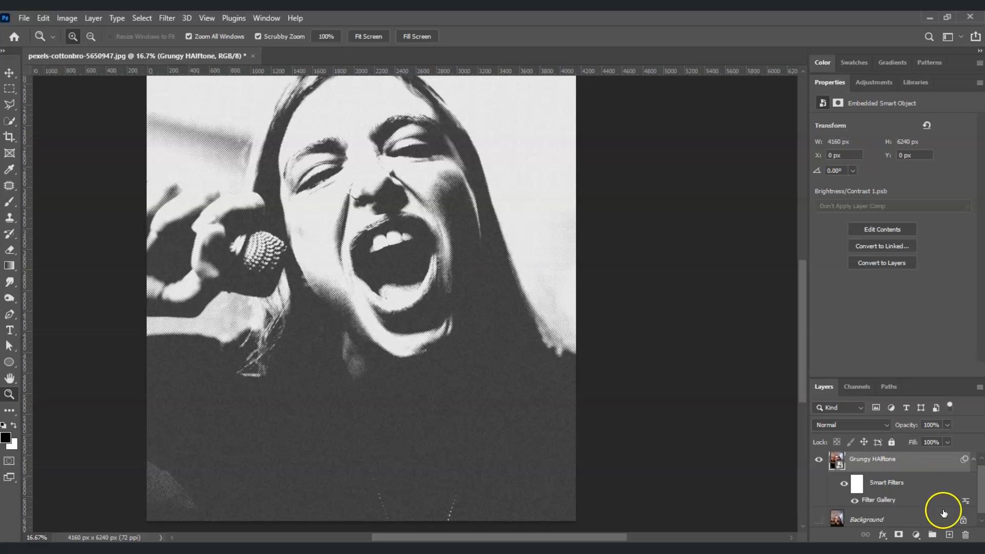
{"action": "left_click", "coordinate": [917, 536]}
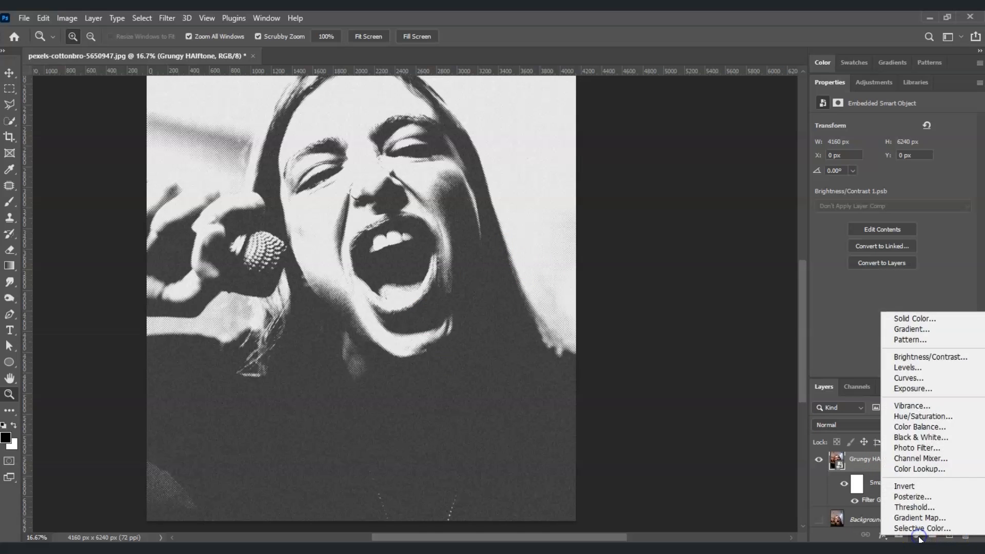
{"action": "left_click", "coordinate": [911, 378]}
{"action": "left_click_drag", "start_coordinate": [539, 537], "coordinate": [512, 537]}
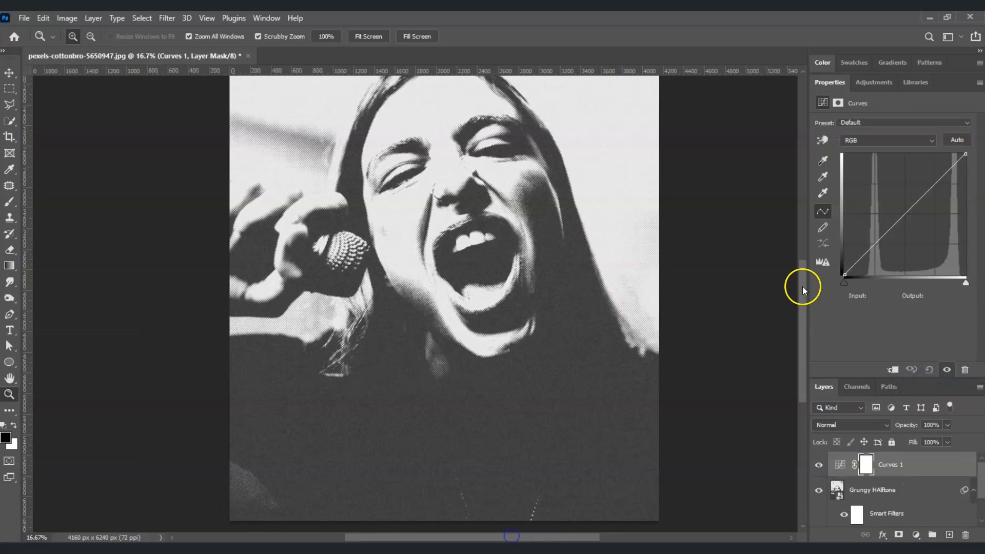
Step: Shape the RGB curve into an S with a shadow point at input 65, output 51 and a highlight point at input 166, output 194
{"action": "left_click", "coordinate": [874, 244]}
{"action": "left_click", "coordinate": [928, 188]}
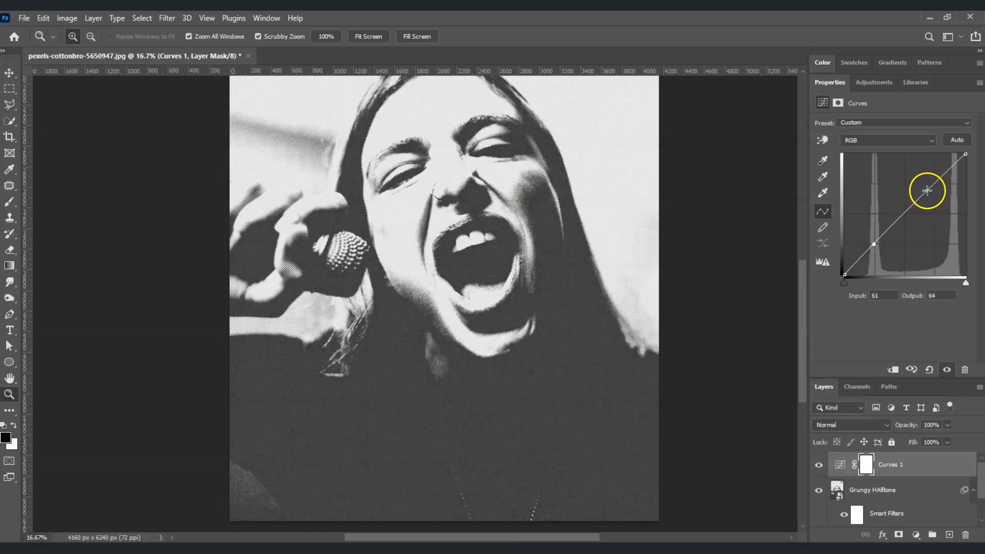
{"action": "left_click", "coordinate": [874, 245]}
{"action": "left_click_drag", "start_coordinate": [873, 247], "coordinate": [875, 252]}
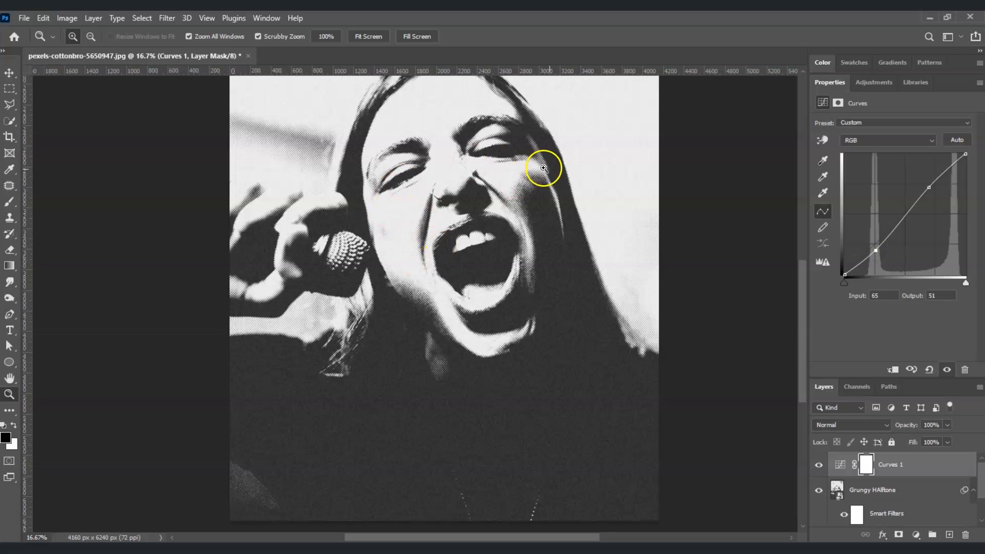
{"action": "left_click_drag", "start_coordinate": [922, 190], "coordinate": [924, 181]}
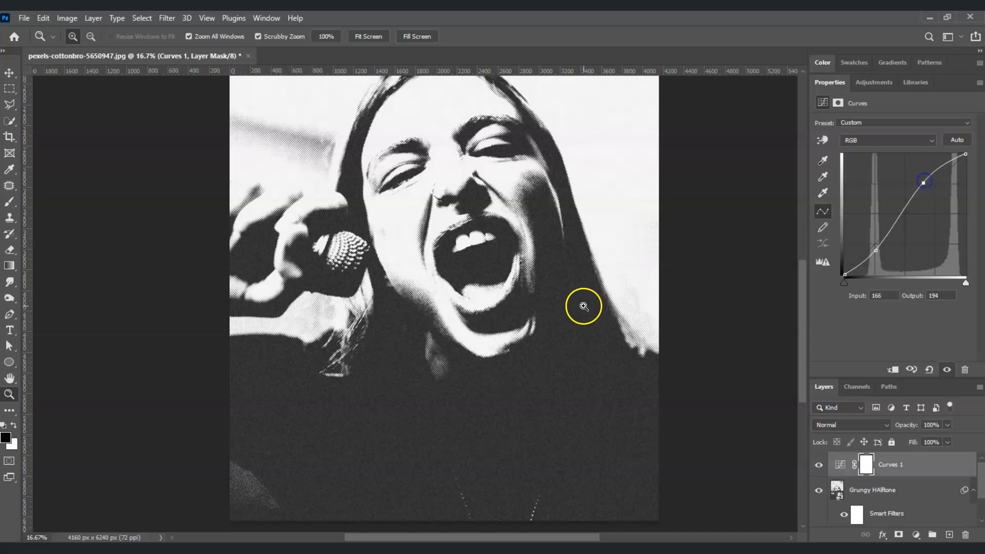
Step: Examine the finished effect on the whole portrait and the halftone dots around the mouth and chin up close
{"action": "mouse_move", "coordinate": [803, 313]}
{"action": "left_mouse_down"}
{"action": "mouse_move", "coordinate": [797, 260]}
{"action": "mouse_move", "coordinate": [797, 316]}
{"action": "left_mouse_up"}
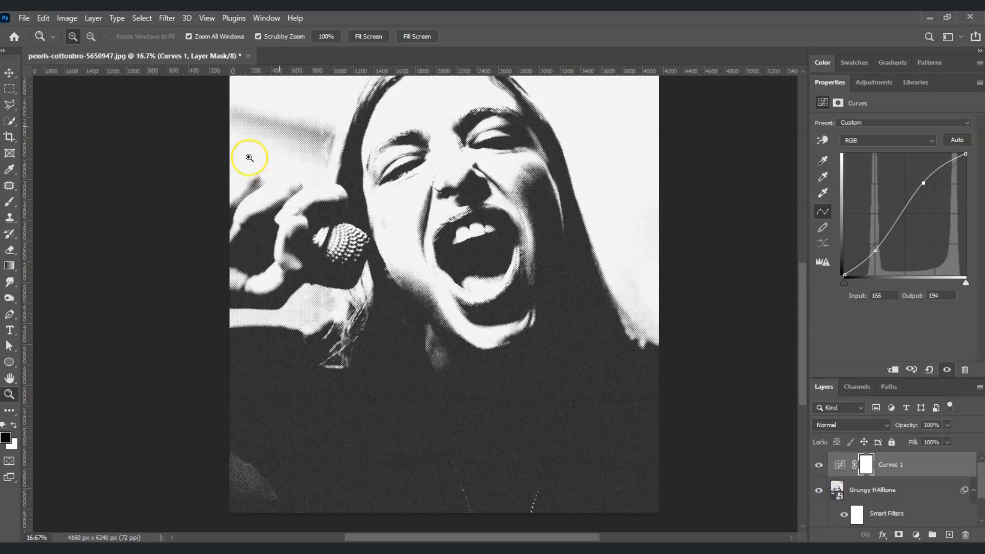
{"action": "left_click", "coordinate": [368, 36]}
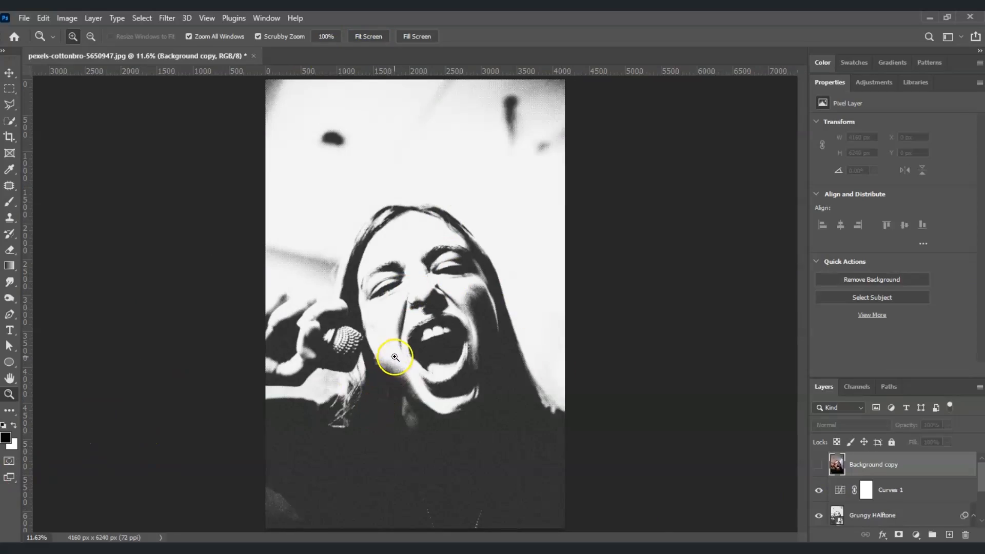
{"action": "left_click", "coordinate": [395, 357]}
{"action": "left_click", "coordinate": [395, 356]}
{"action": "left_click", "coordinate": [405, 336]}
{"action": "left_click", "coordinate": [430, 312]}
{"action": "left_click_drag", "start_coordinate": [799, 329], "coordinate": [809, 244]}
{"action": "left_click_drag", "start_coordinate": [437, 538], "coordinate": [497, 534]}
{"action": "left_click_drag", "start_coordinate": [807, 257], "coordinate": [803, 362]}
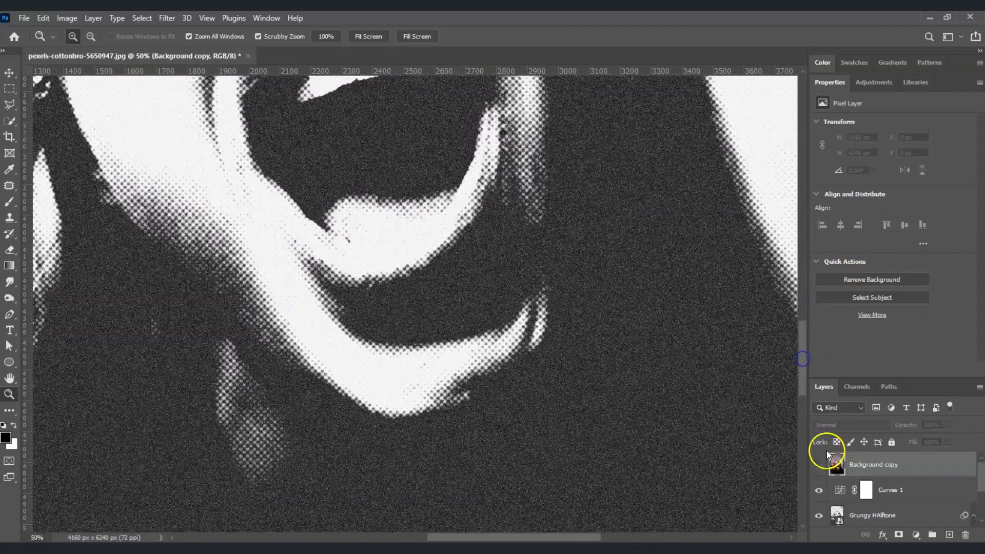
Step: Compare the original photo with the halftone result on the full image by showing and hiding the Background copy layer
{"action": "left_click", "coordinate": [819, 465]}
{"action": "key", "text": "ctrl+0"}
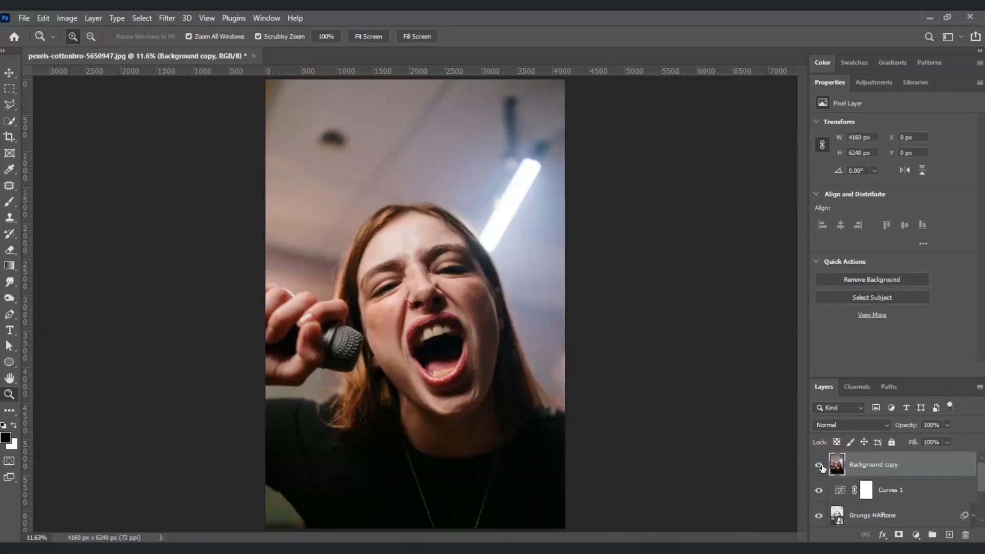
{"action": "left_click", "coordinate": [820, 465]}
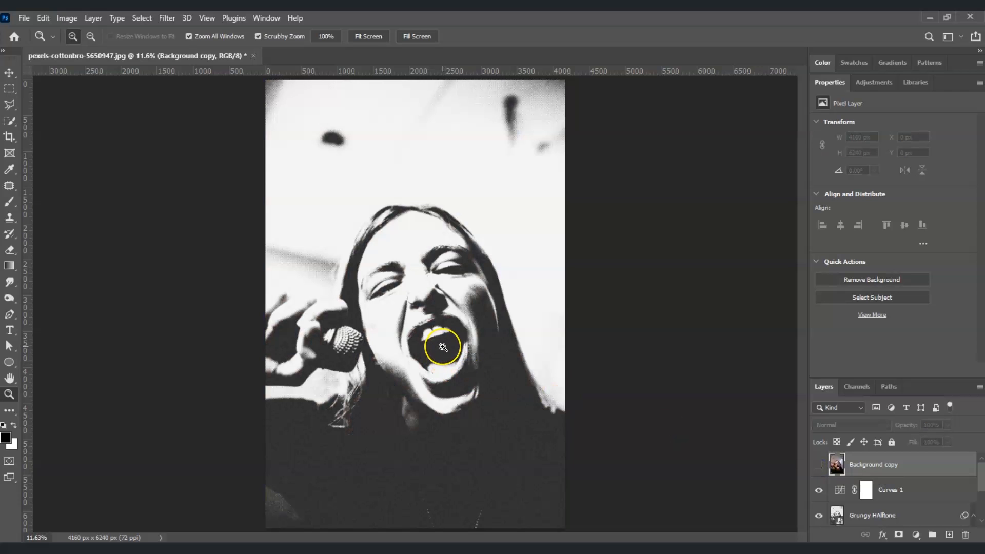